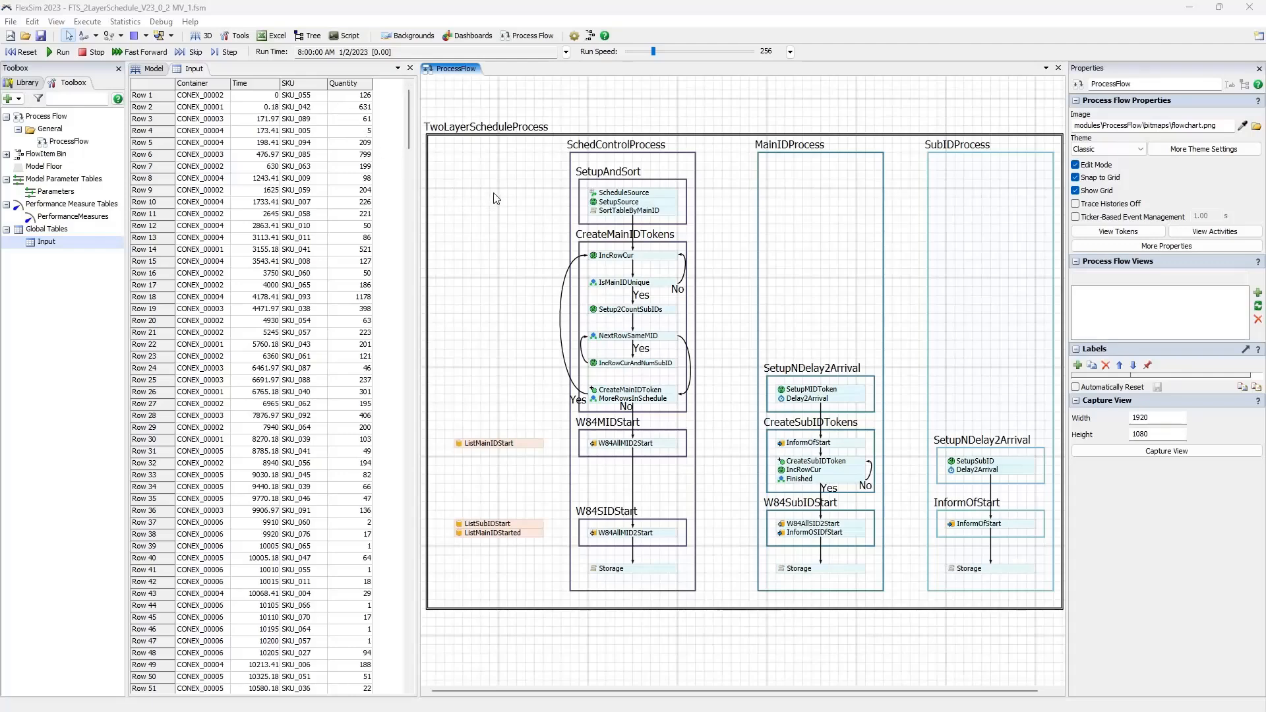
# - Review the labels assigned in the SetupSource activity and examine the Container and Time columns in the first rows of the Input table
pyautogui.click(549, 140)
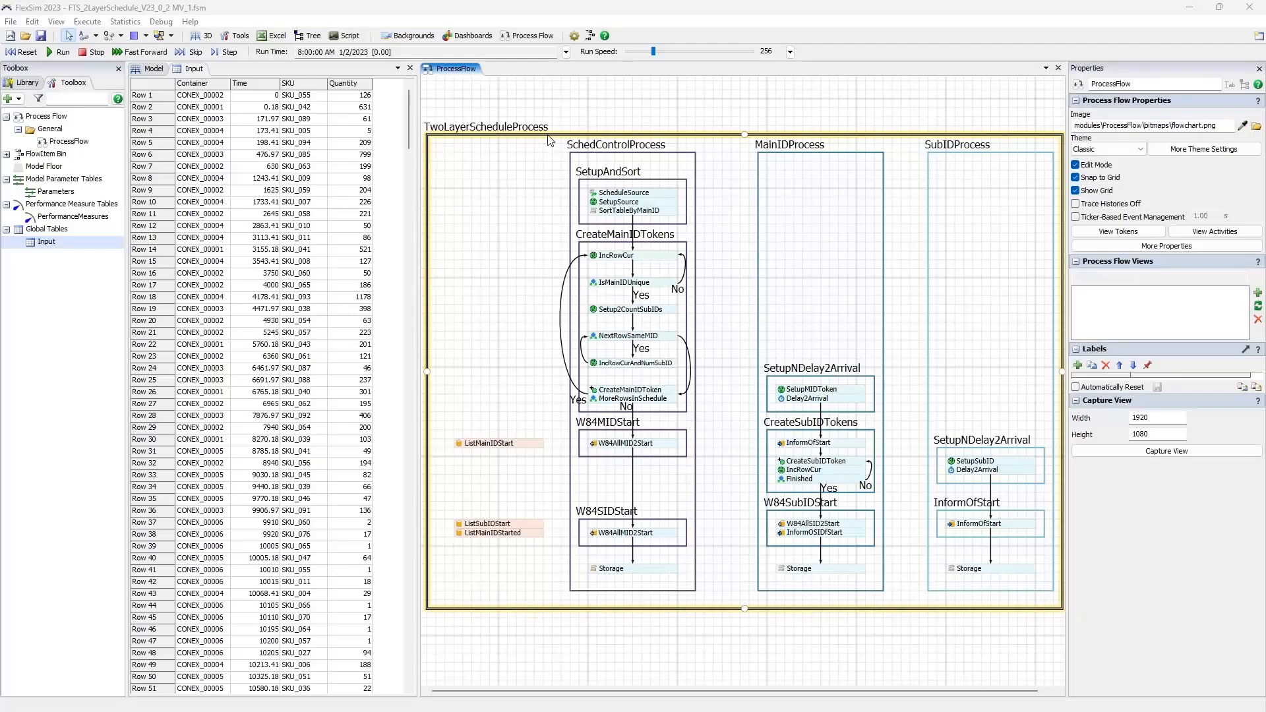
pyautogui.click(551, 169)
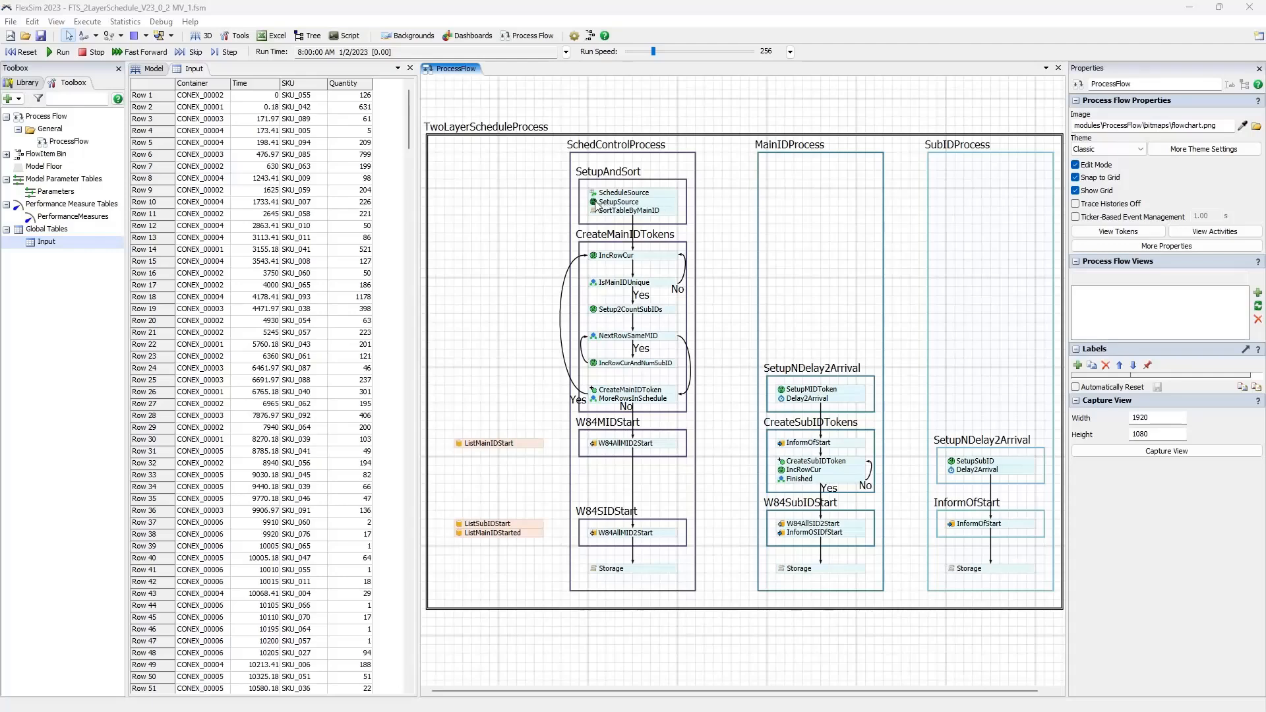
pyautogui.doubleClick(595, 205)
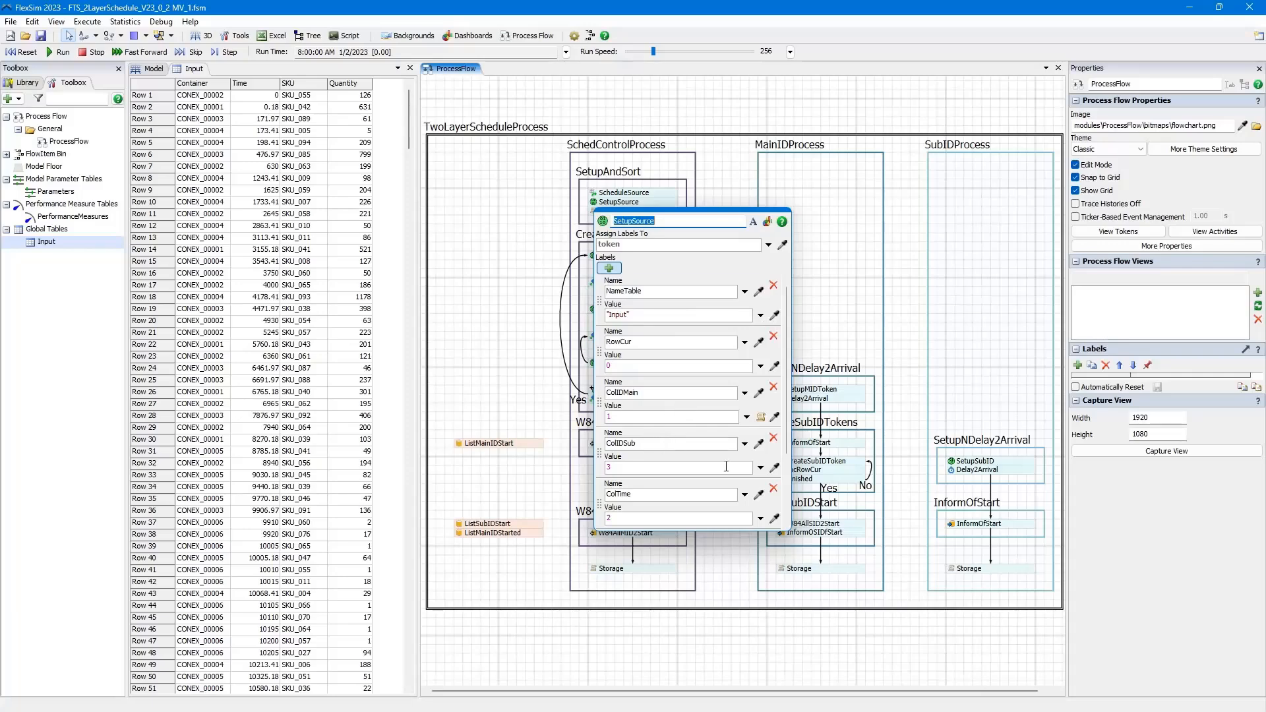
pyautogui.scroll(-3, 690, 493)
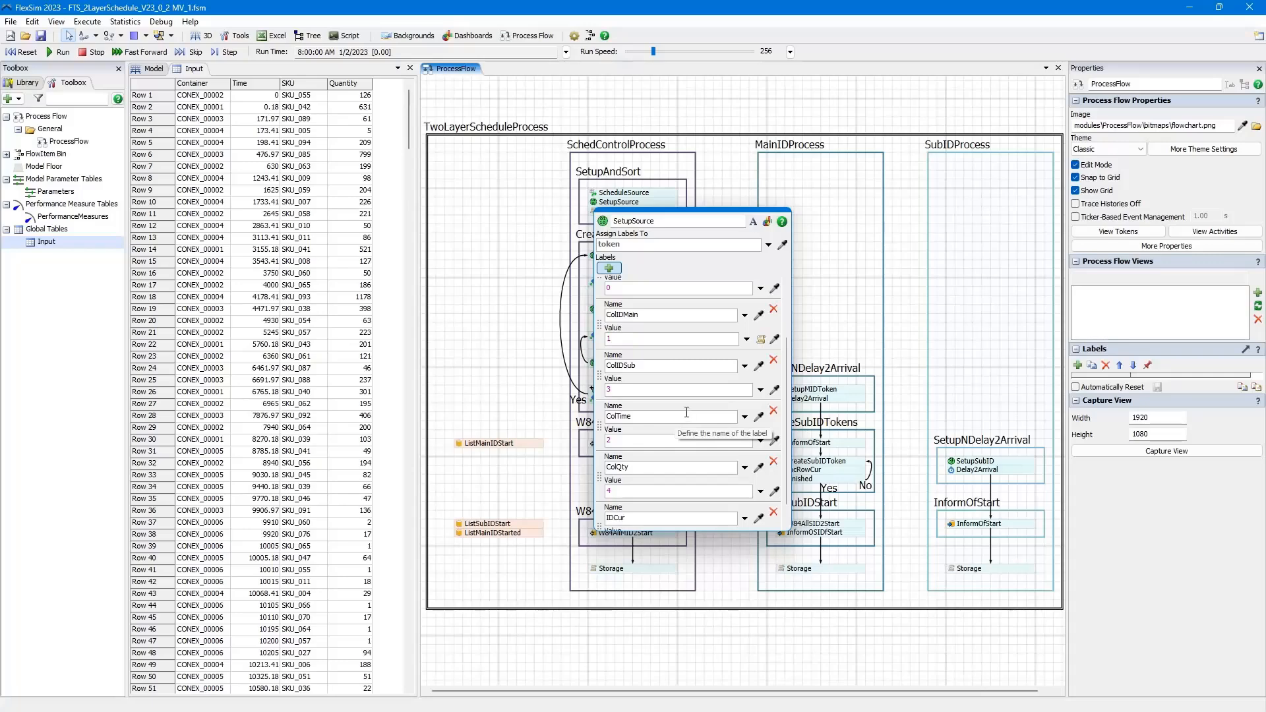
pyautogui.click(718, 181)
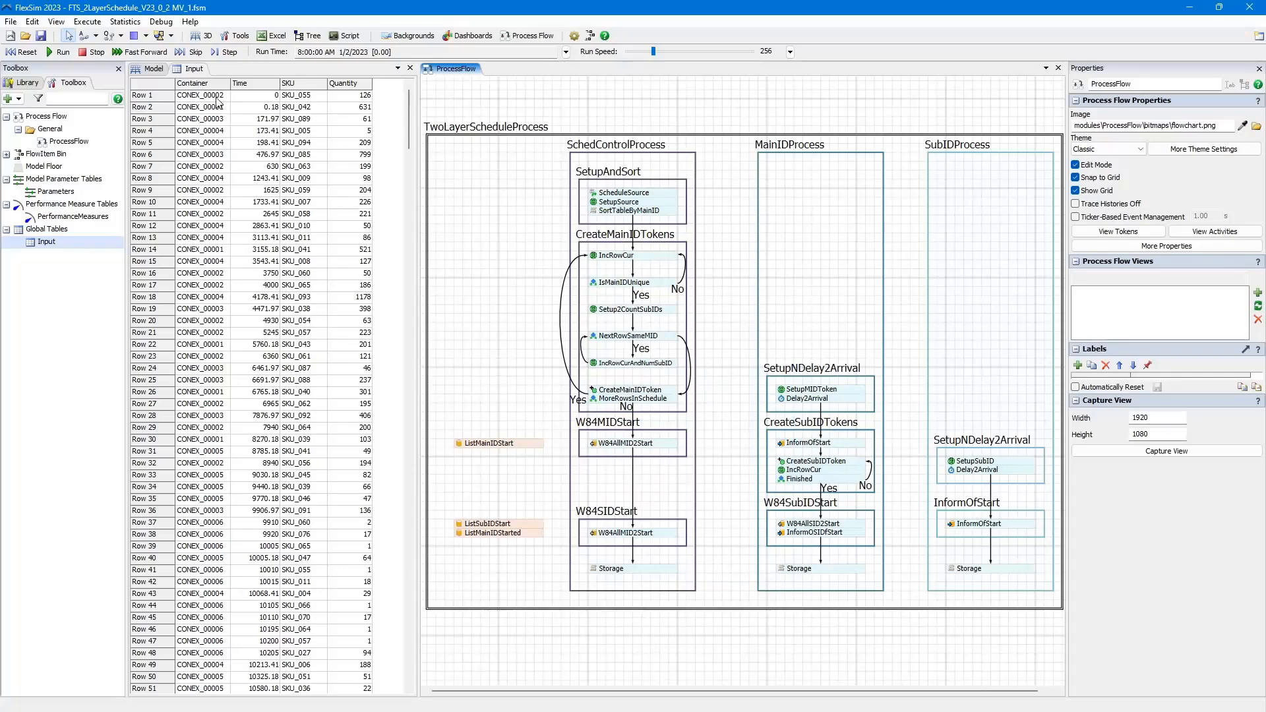
pyautogui.moveTo(217, 96); pyautogui.dragTo(246, 184)
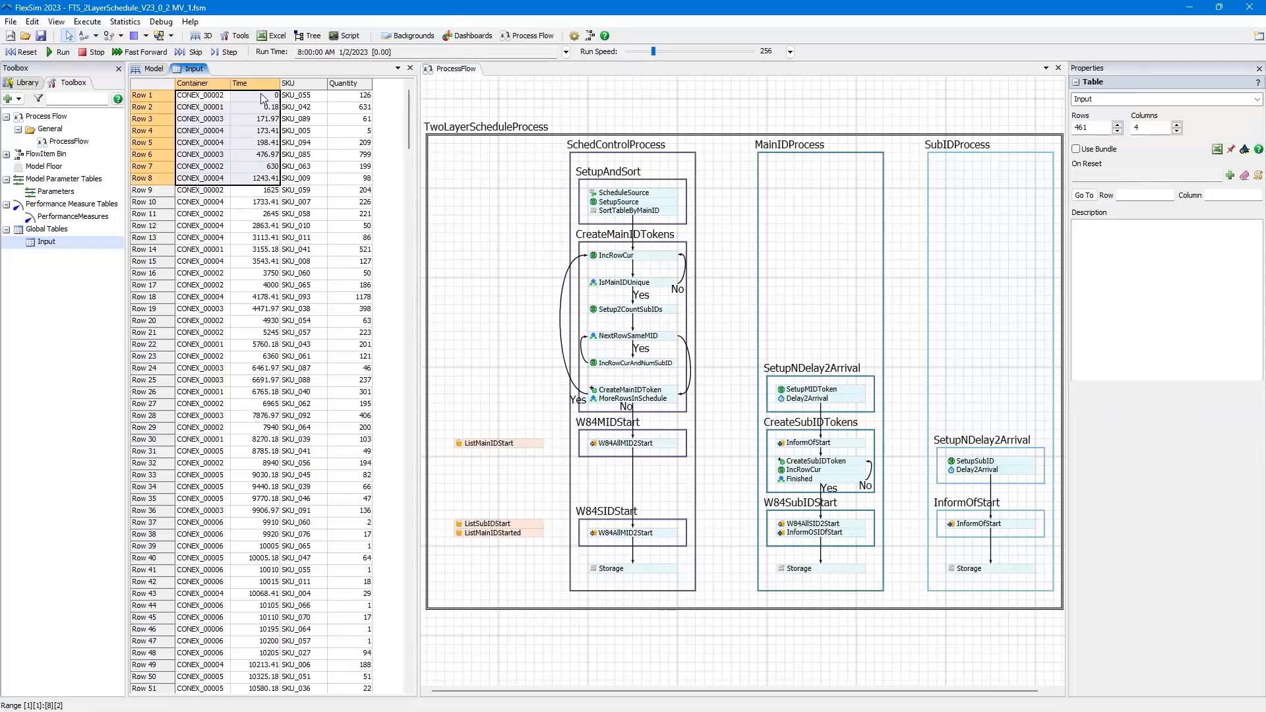
pyautogui.moveTo(264, 97); pyautogui.dragTo(264, 165)
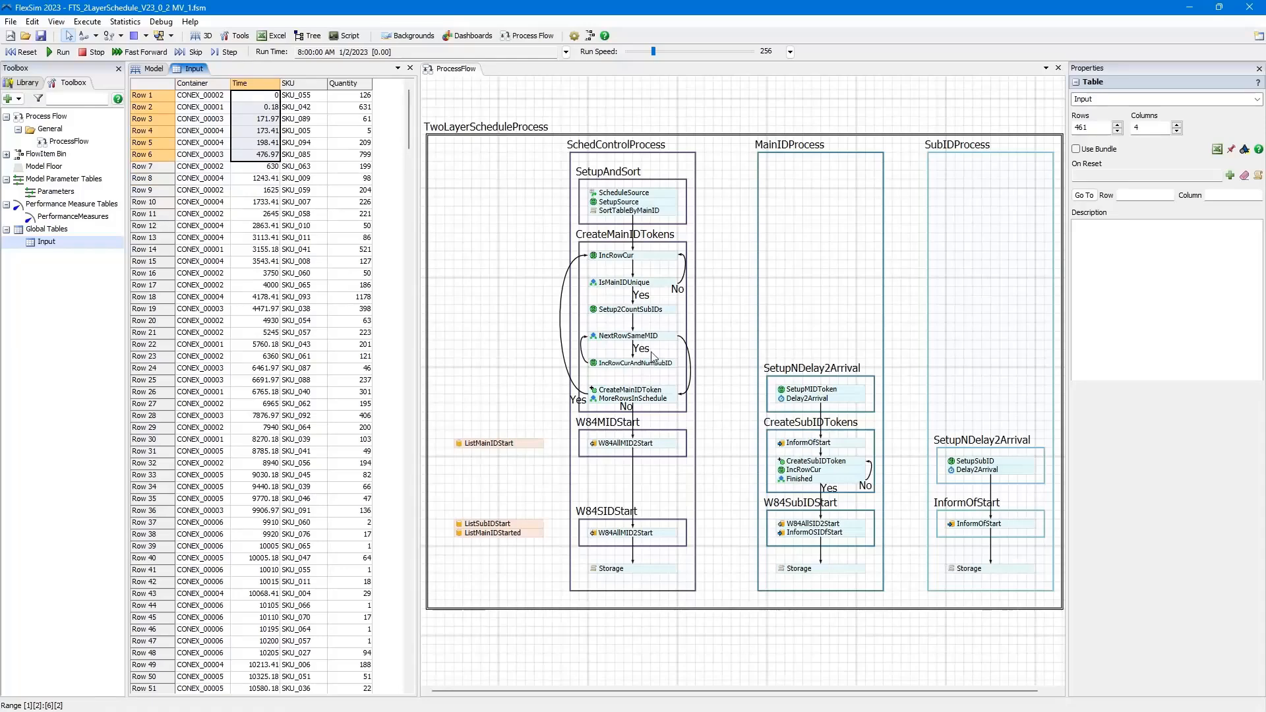
# - Examine the custom code of the SortTableByMainID activity, including its complete table sort statement
pyautogui.doubleClick(595, 212)
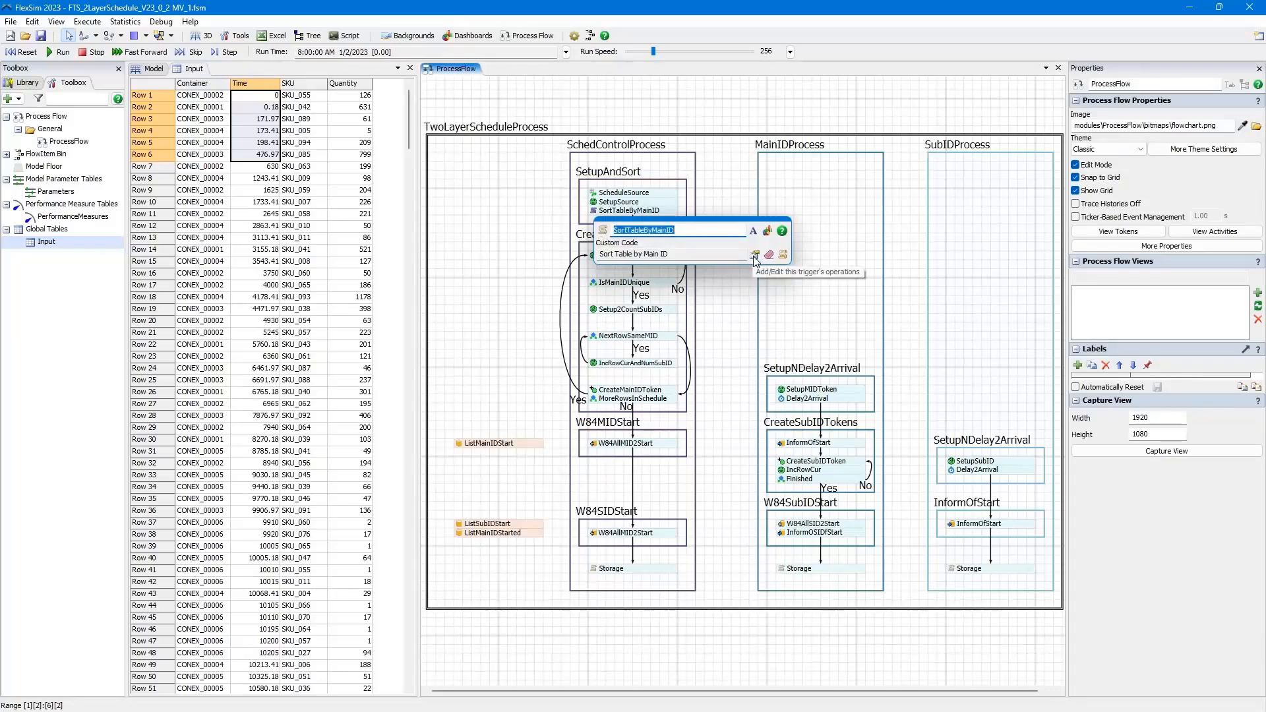
pyautogui.click(755, 256)
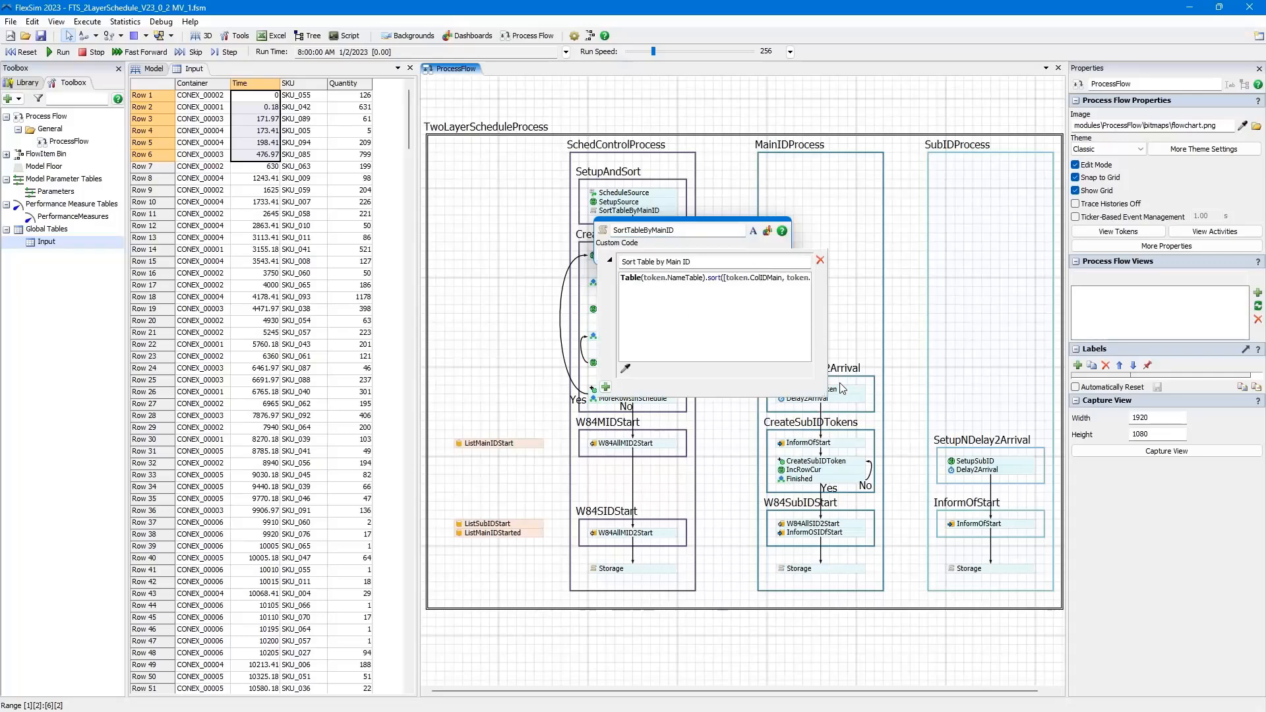
pyautogui.moveTo(828, 394); pyautogui.dragTo(916, 386)
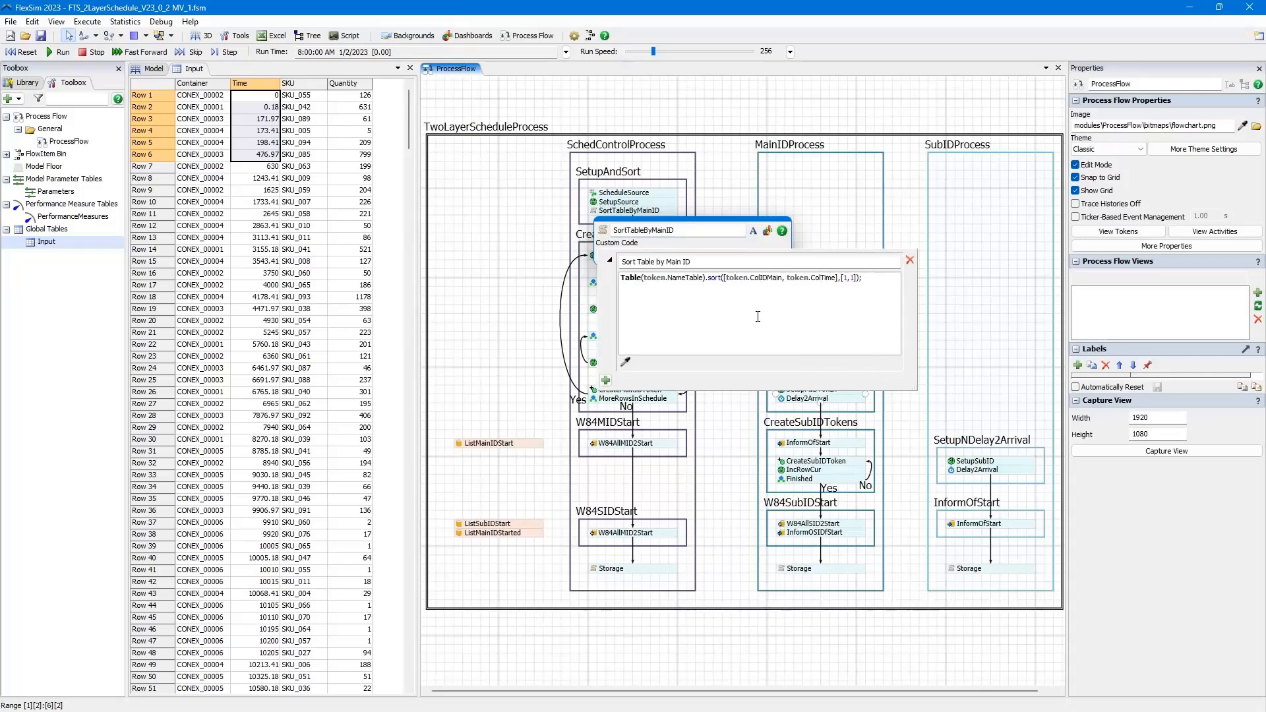
pyautogui.moveTo(621, 278); pyautogui.dragTo(704, 276)
pyautogui.click(850, 222)
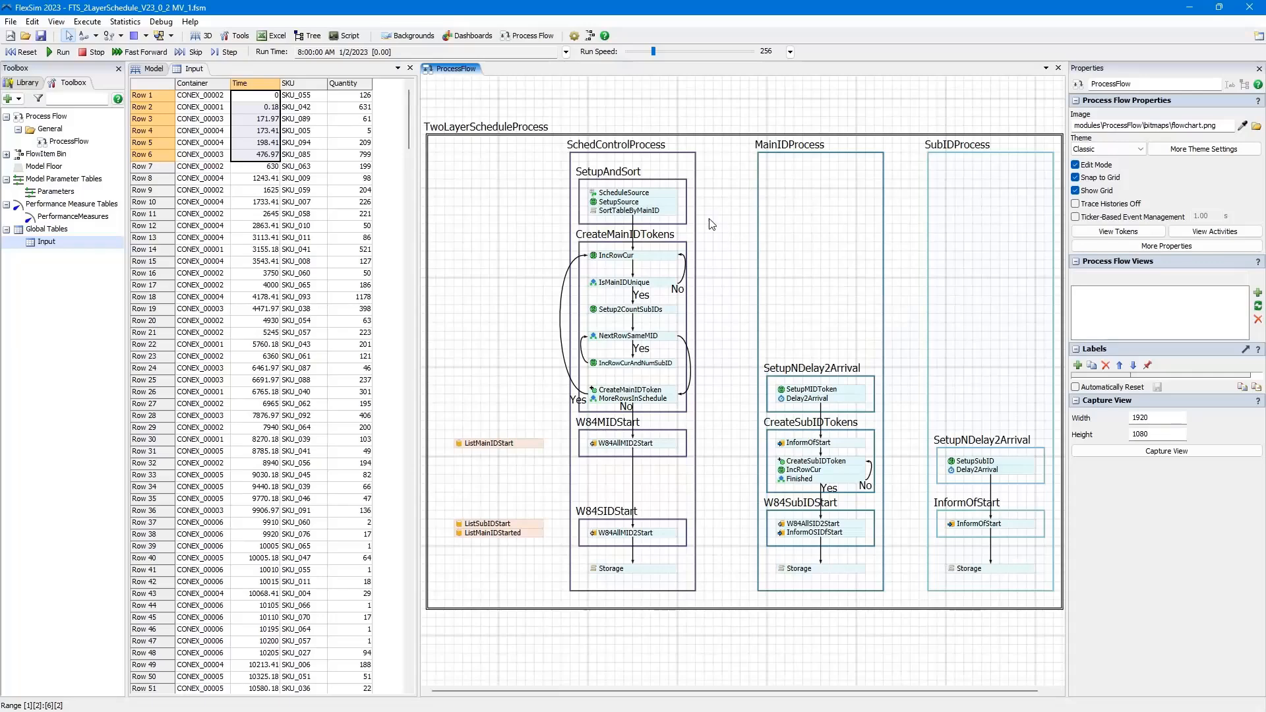
# - Step the simulation through the SetupAndSort activities until the Input table is sorted and the token reaches IncRowCur
pyautogui.click(152, 83)
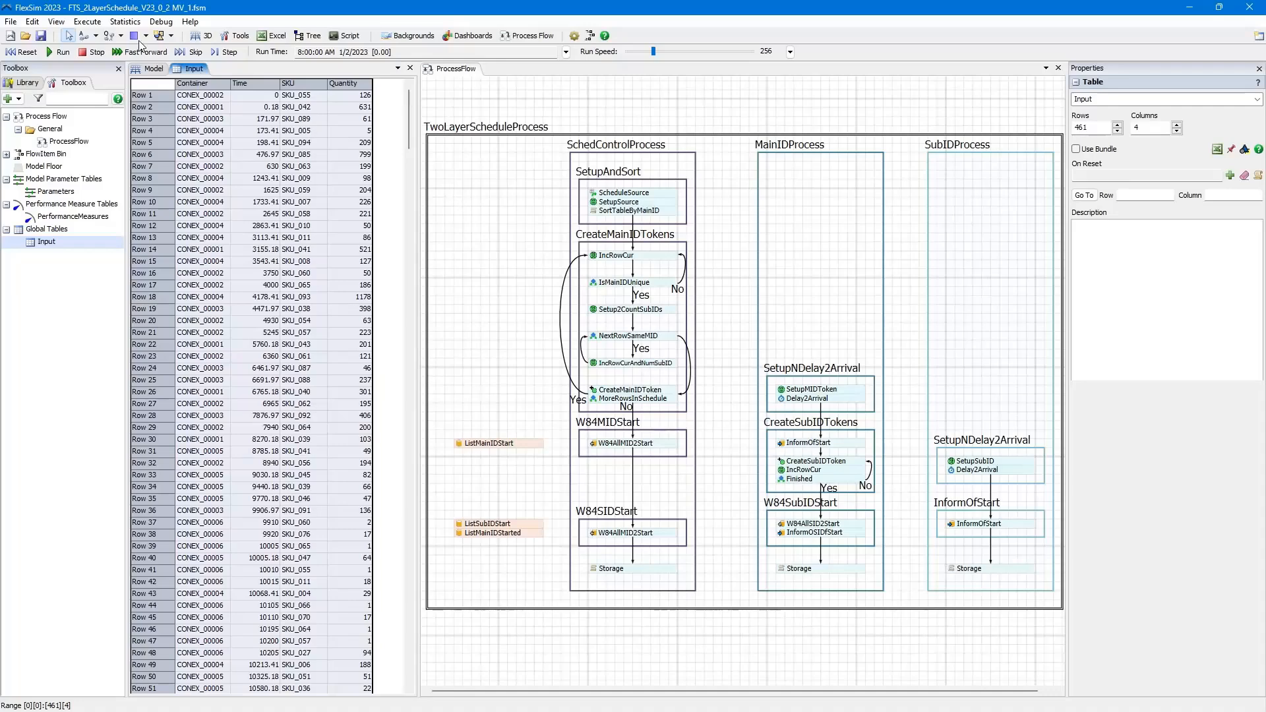
pyautogui.click(224, 53)
pyautogui.click(224, 53)
pyautogui.click(224, 53)
pyautogui.click(224, 52)
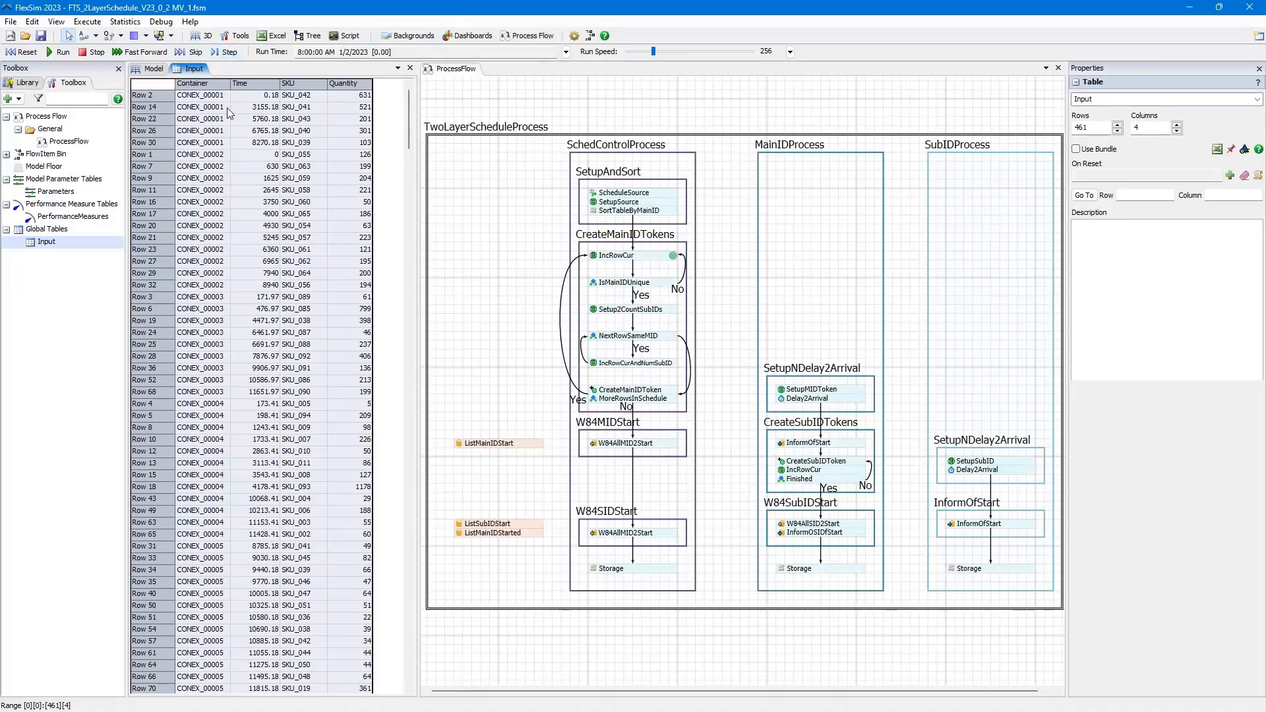
# - Examine the Container and Time values of the CONEX_00001 rows in the sorted Input table
pyautogui.moveTo(223, 100); pyautogui.dragTo(224, 144)
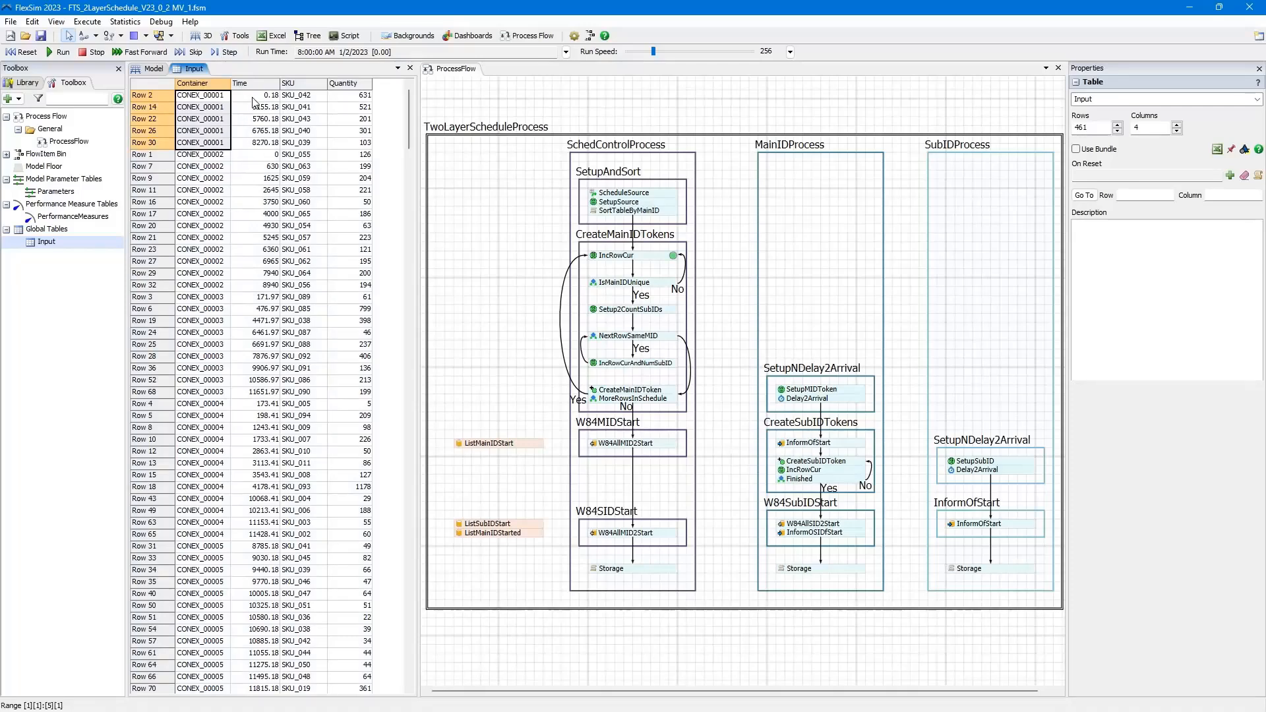
pyautogui.moveTo(256, 100); pyautogui.dragTo(253, 140)
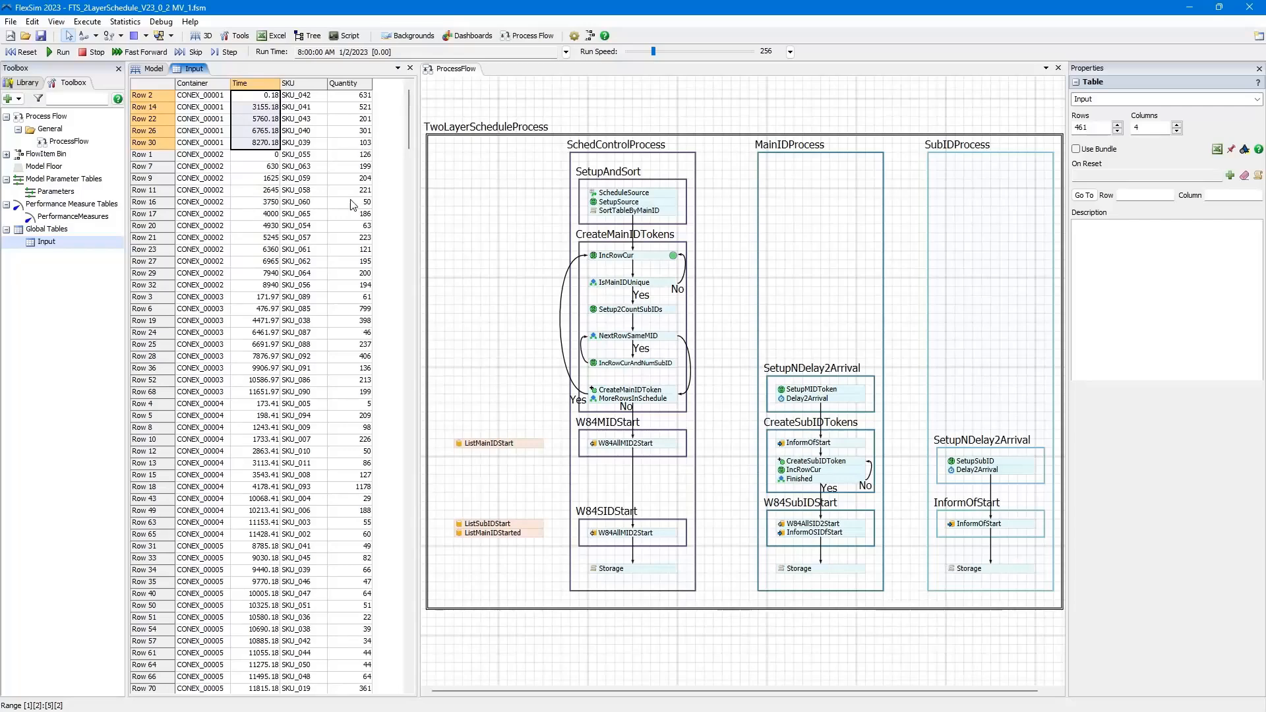
pyautogui.click(722, 256)
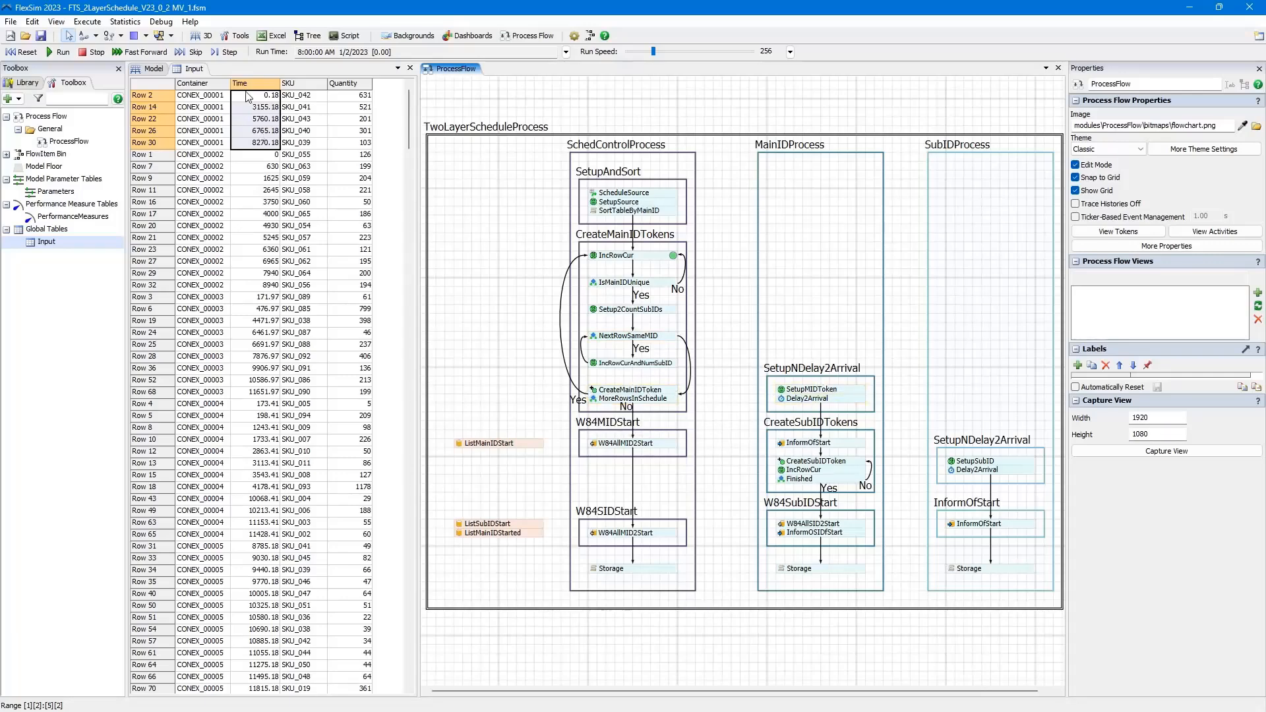
# - Step the simulation event by event through the CONEX_00001 rows until the control token reaches CreateMainIDToken
pyautogui.click(228, 54)
pyautogui.click(228, 54)
pyautogui.click(229, 54)
pyautogui.click(228, 54)
pyautogui.click(228, 54)
pyautogui.click(226, 54)
pyautogui.click(227, 54)
pyautogui.click(228, 54)
pyautogui.click(228, 55)
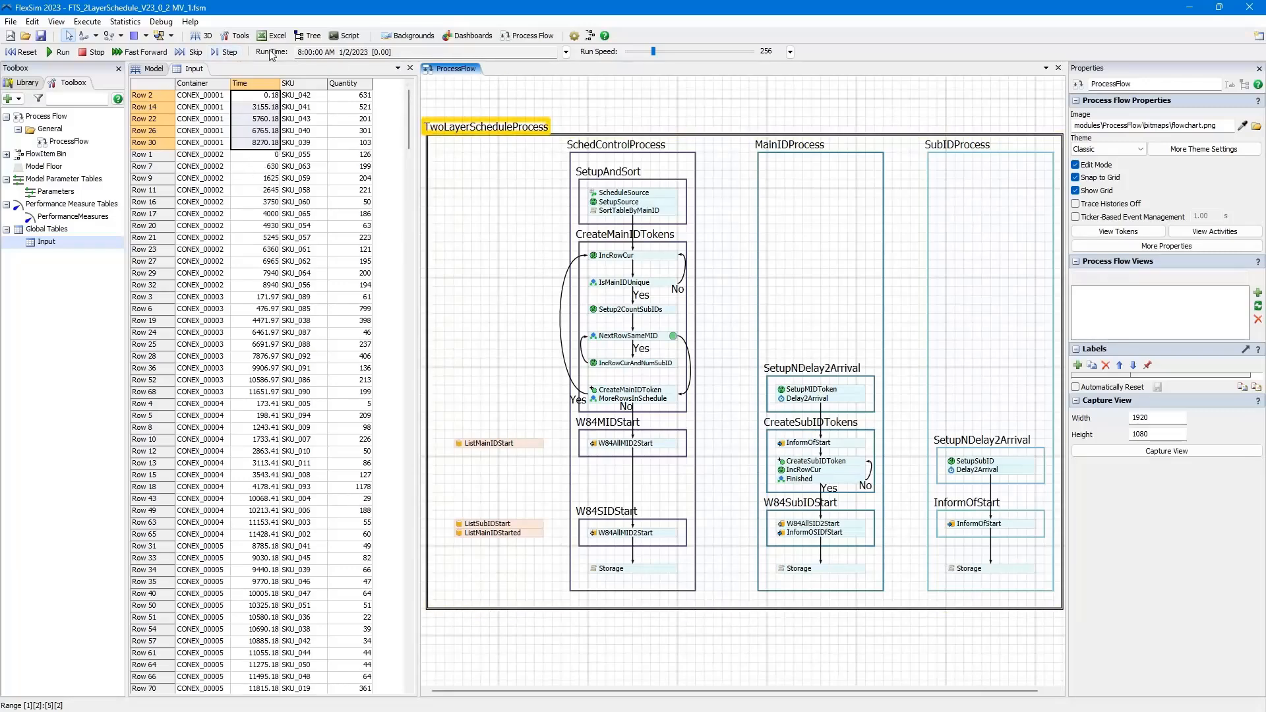
pyautogui.click(230, 53)
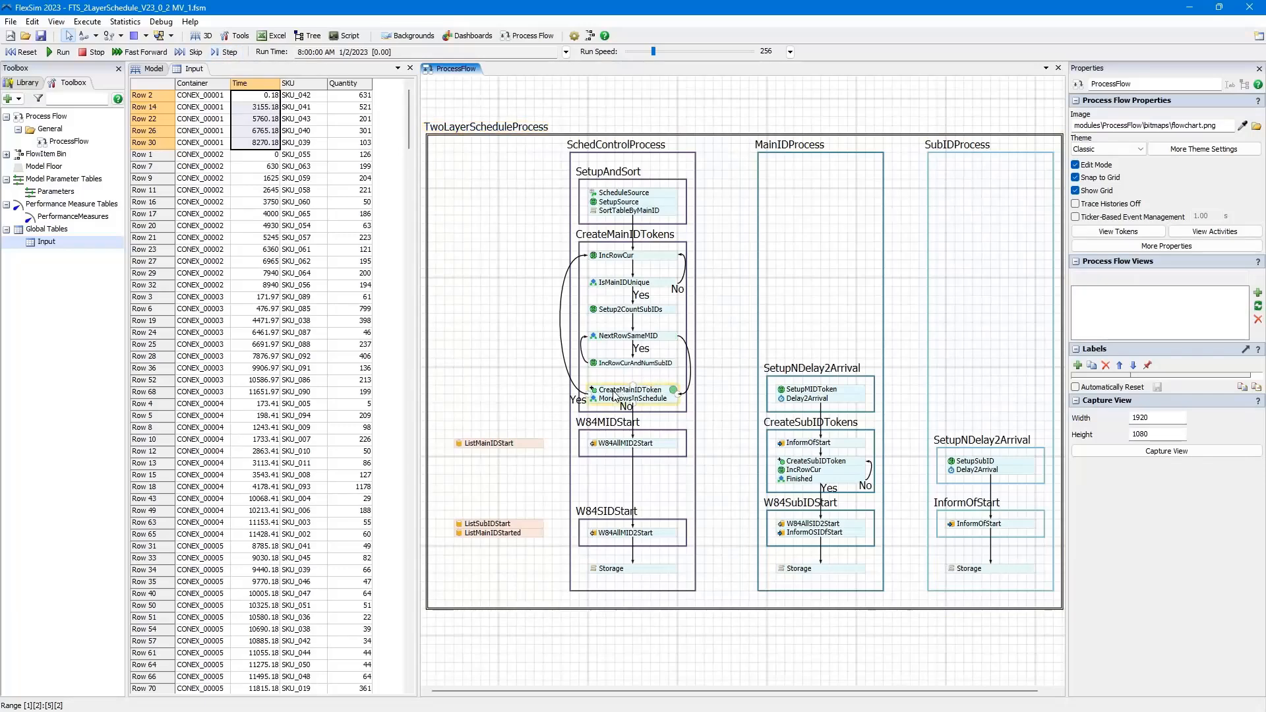
# - Inspect the control token's labels, step the simulation once, and inspect the new main ID token waiting at Delay2Arrival
pyautogui.click(672, 390)
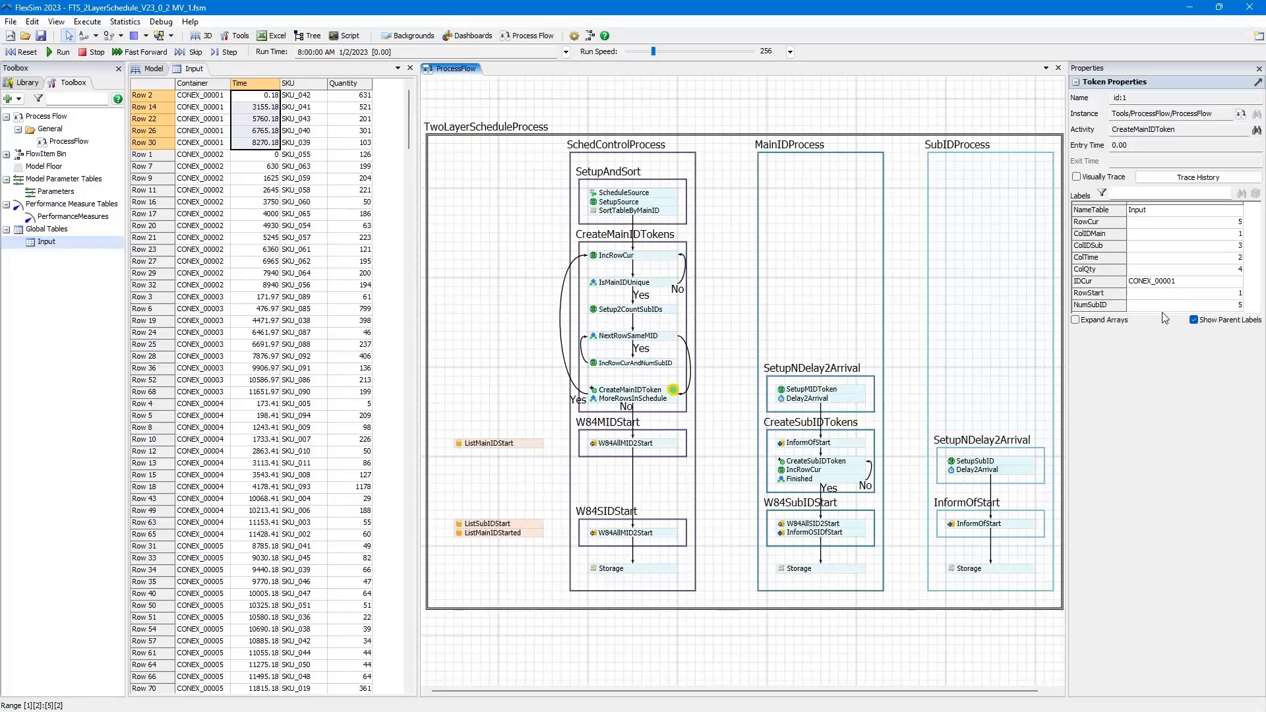
pyautogui.click(1193, 320)
pyautogui.click(228, 53)
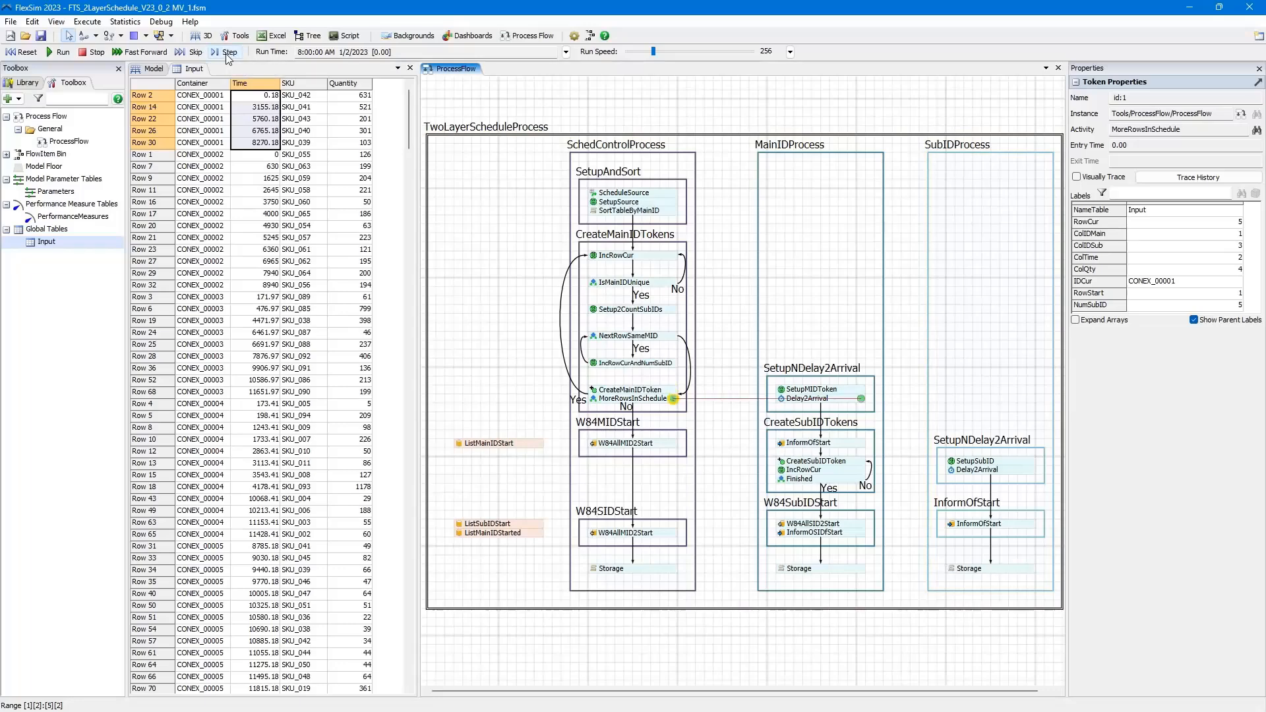
pyautogui.click(861, 399)
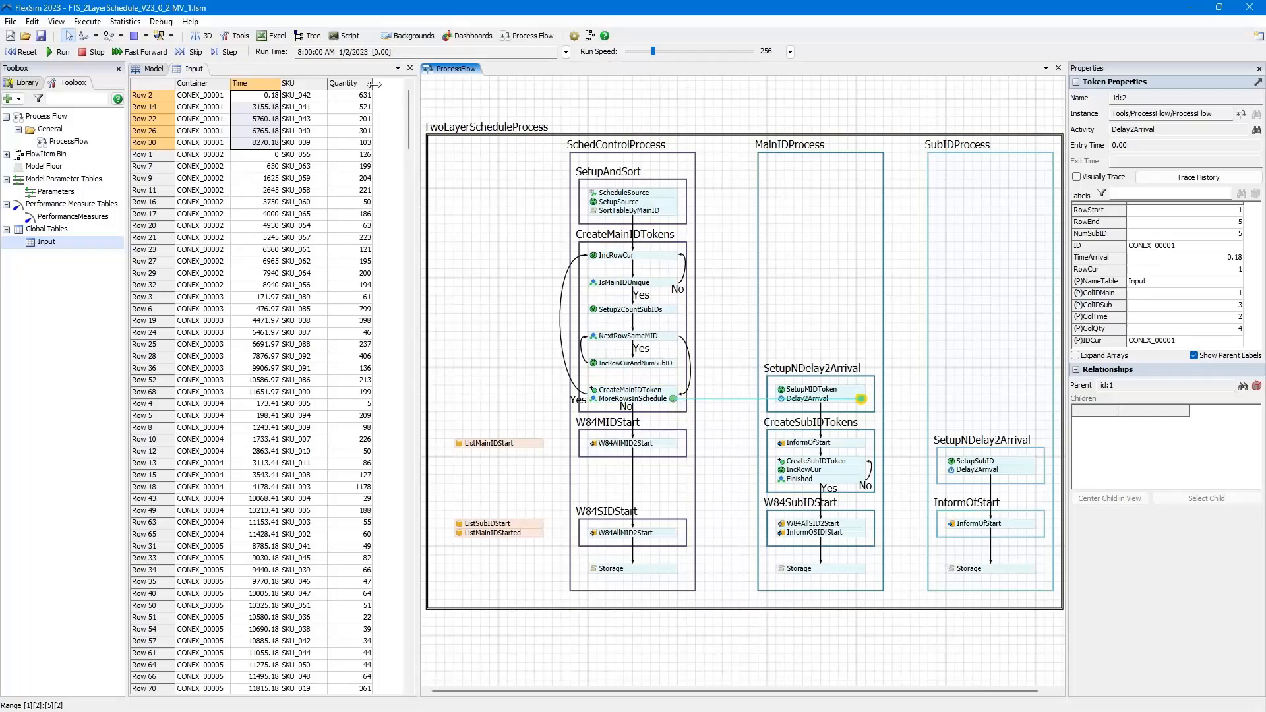
# - Step the simulation through the CONEX_00002 rows until a second main ID token is created and the control token reaches MoreRowsInSchedule
pyautogui.click(231, 56)
pyautogui.click(231, 56)
pyautogui.click(231, 55)
pyautogui.click(232, 58)
pyautogui.click(232, 58)
pyautogui.click(232, 58)
pyautogui.click(232, 58)
pyautogui.click(232, 58)
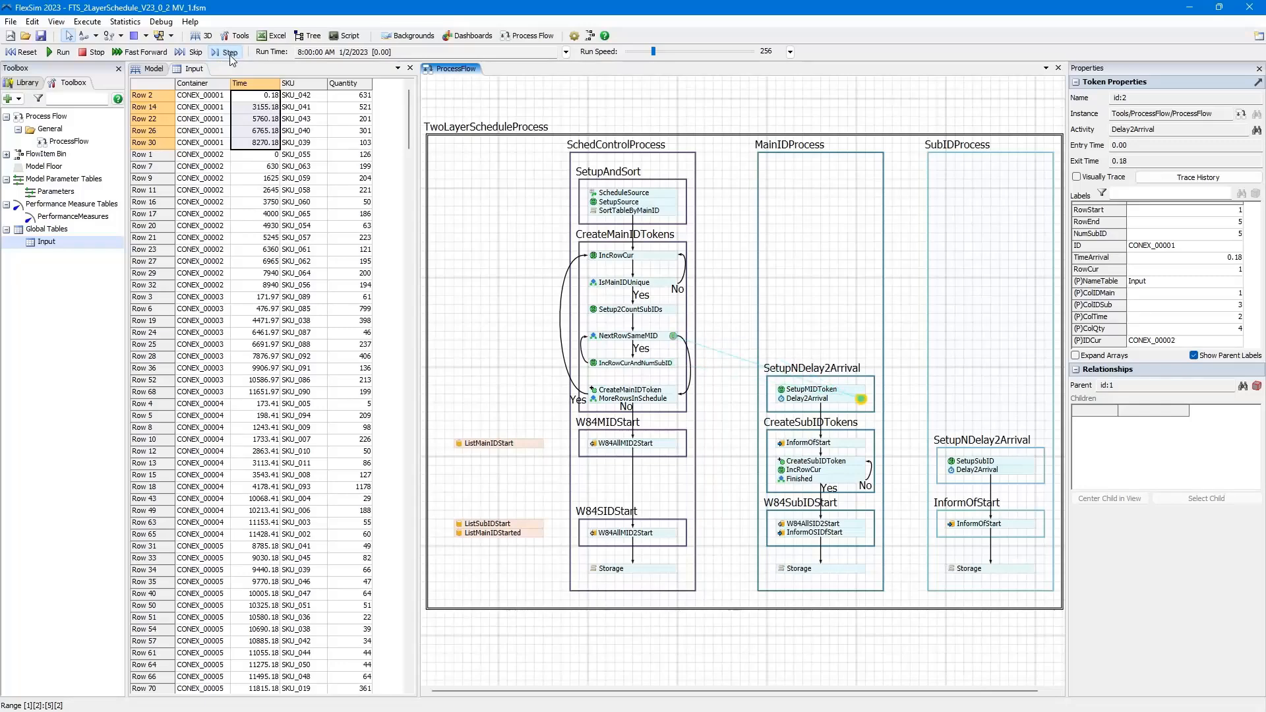
pyautogui.click(232, 58)
pyautogui.click(231, 57)
pyautogui.click(230, 57)
pyautogui.click(230, 57)
pyautogui.click(231, 57)
pyautogui.click(231, 57)
pyautogui.click(231, 57)
pyautogui.click(232, 58)
pyautogui.click(232, 58)
pyautogui.click(232, 58)
pyautogui.click(231, 58)
pyautogui.click(232, 58)
pyautogui.click(231, 58)
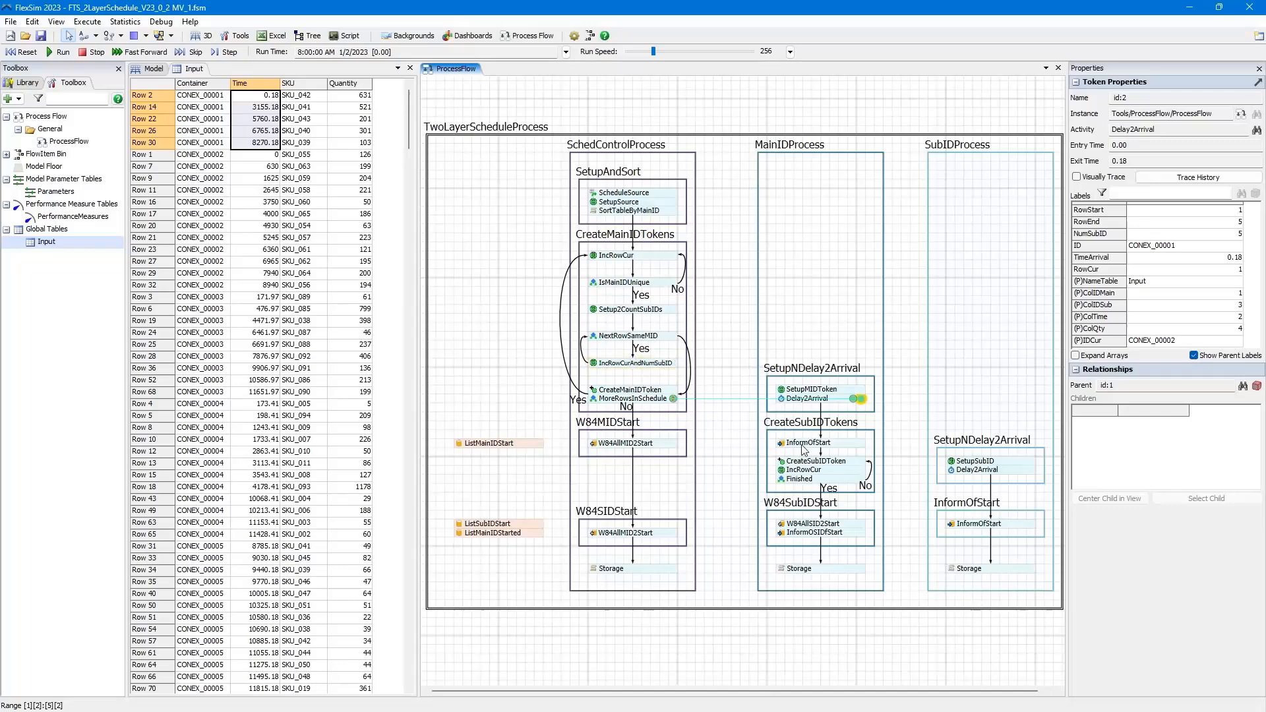
# - Skip through the remaining events at time 0, step once more, and inspect the CONEX_00001 token at InformOfStart
pyautogui.click(190, 53)
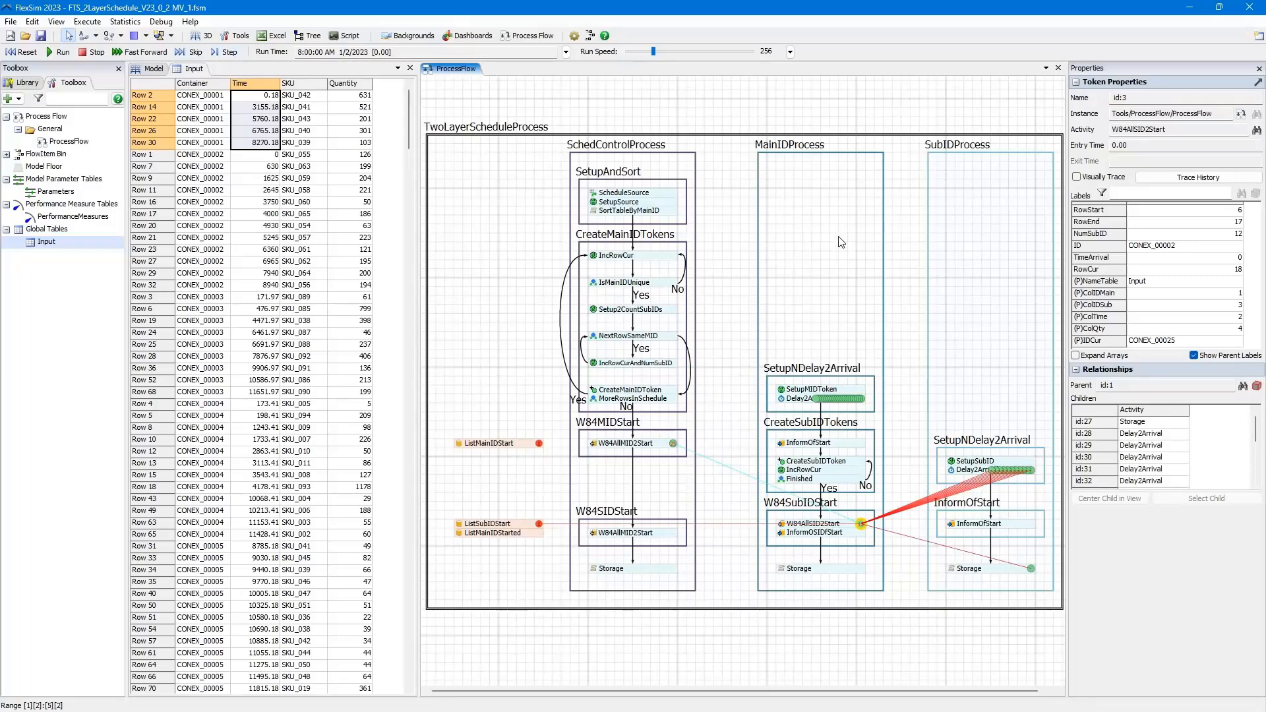
pyautogui.click(818, 247)
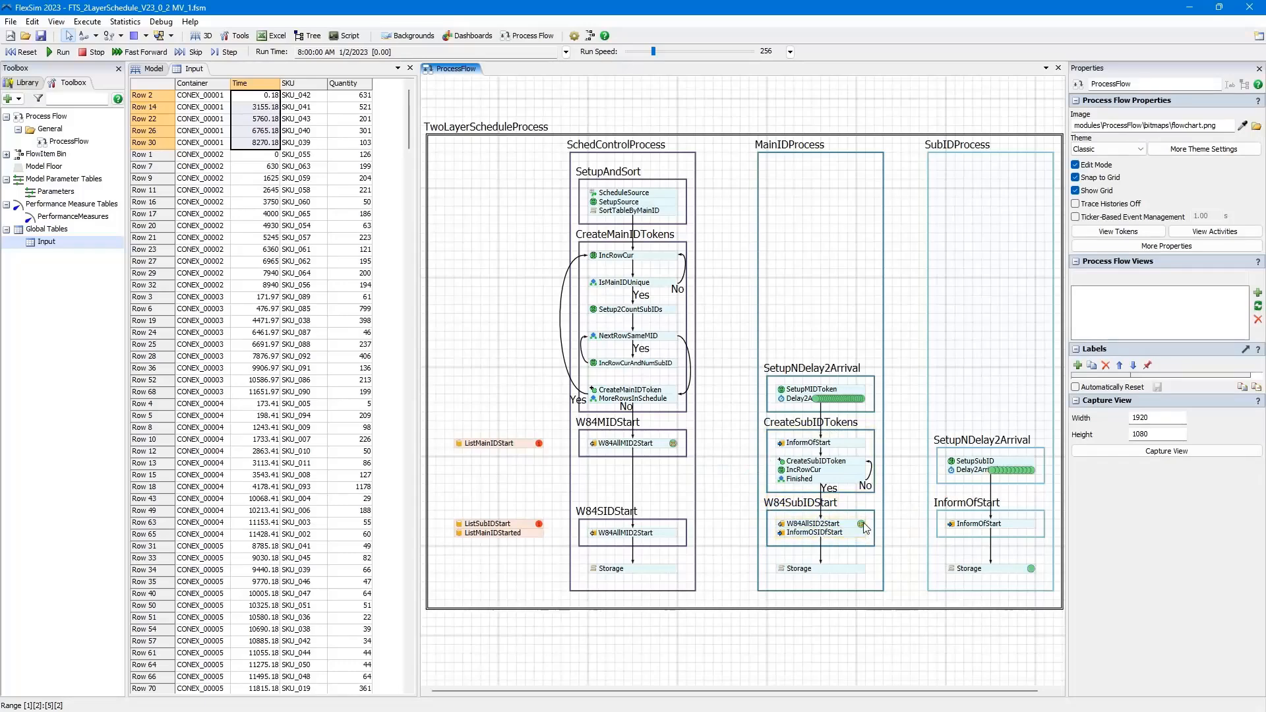
pyautogui.moveTo(863, 522); pyautogui.dragTo(942, 528)
pyautogui.click(231, 52)
pyautogui.click(861, 444)
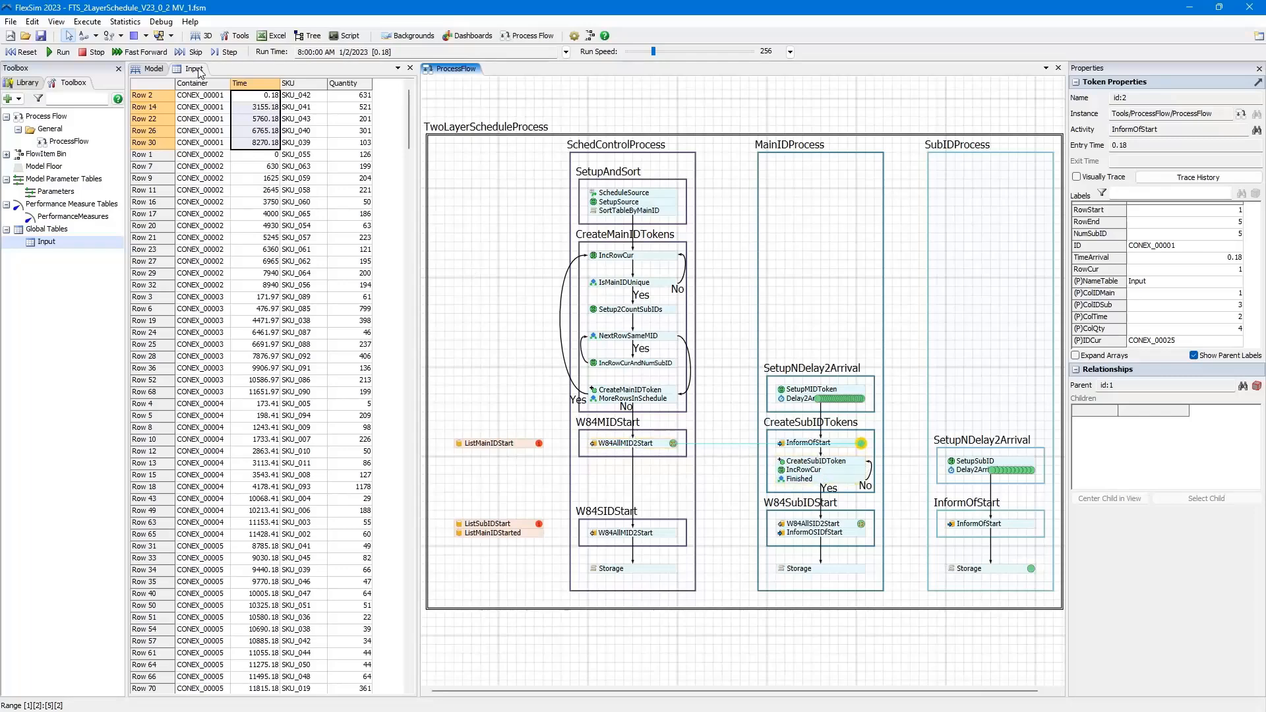
# - Step the simulation until the CONEX_00001 token creates its first sub ID token, and inspect that token's labels at Delay2Arrival
pyautogui.click(224, 55)
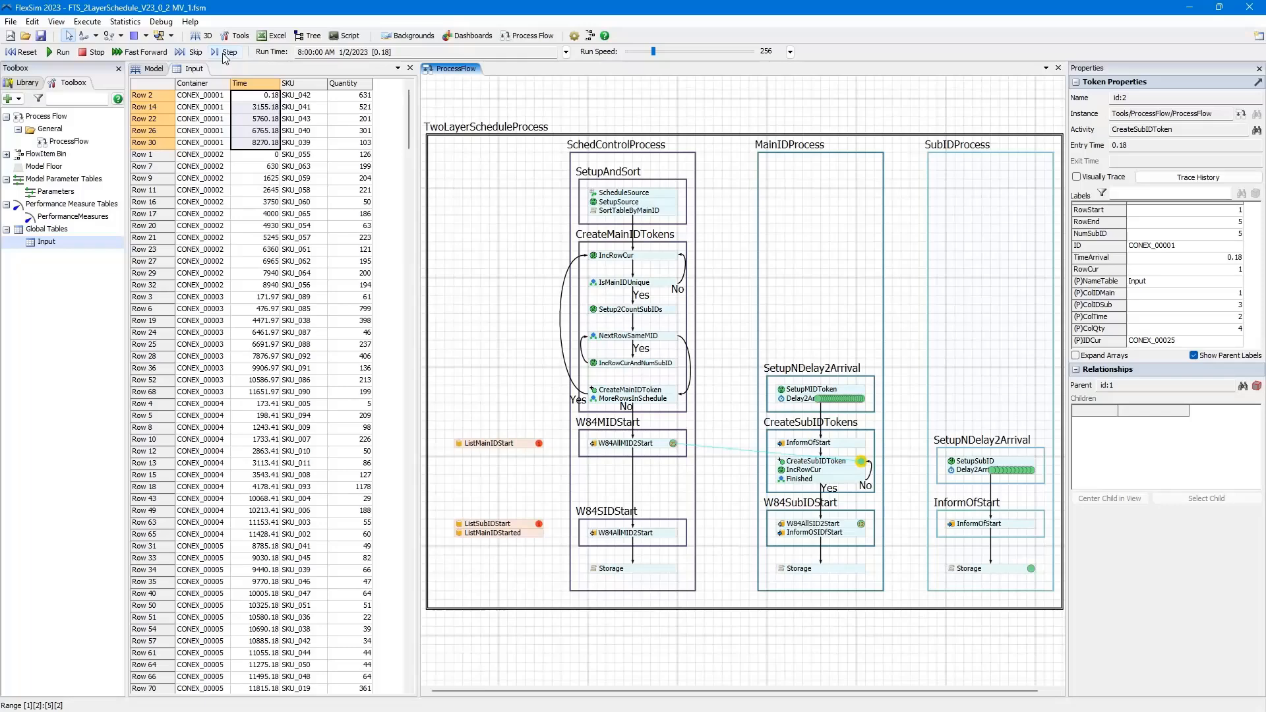
pyautogui.click(225, 55)
pyautogui.click(224, 53)
pyautogui.click(224, 53)
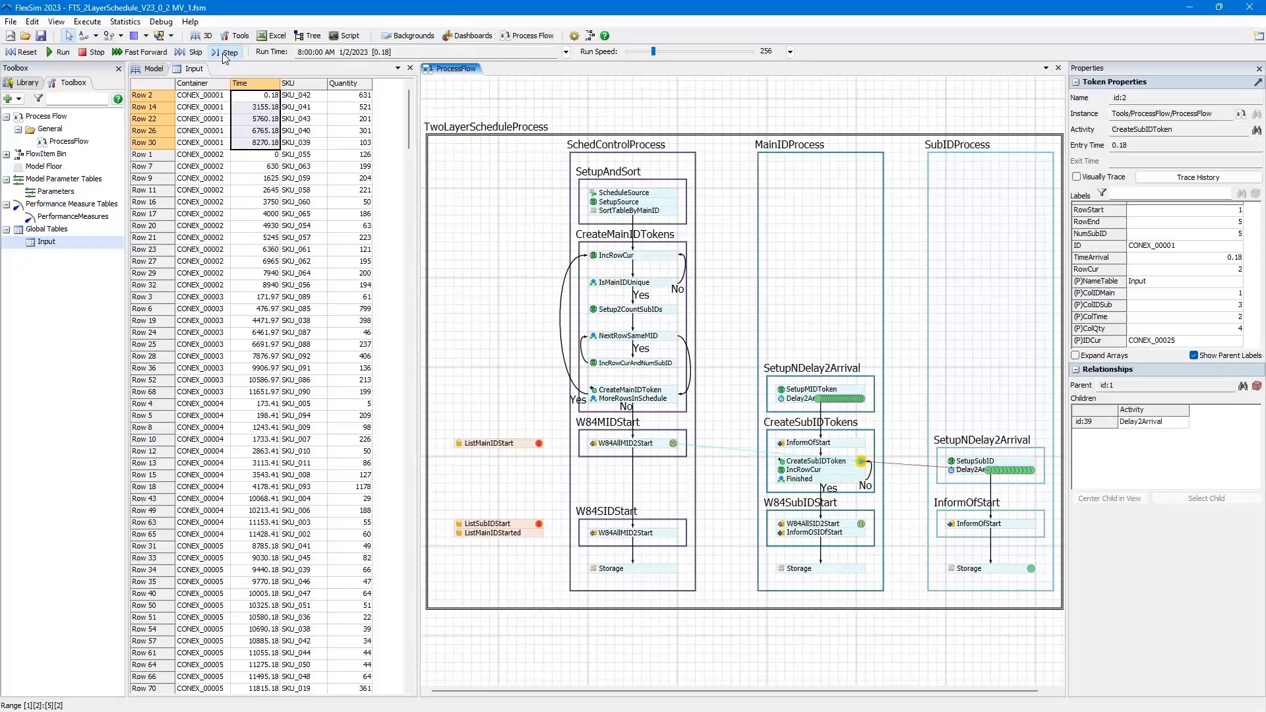
pyautogui.click(989, 471)
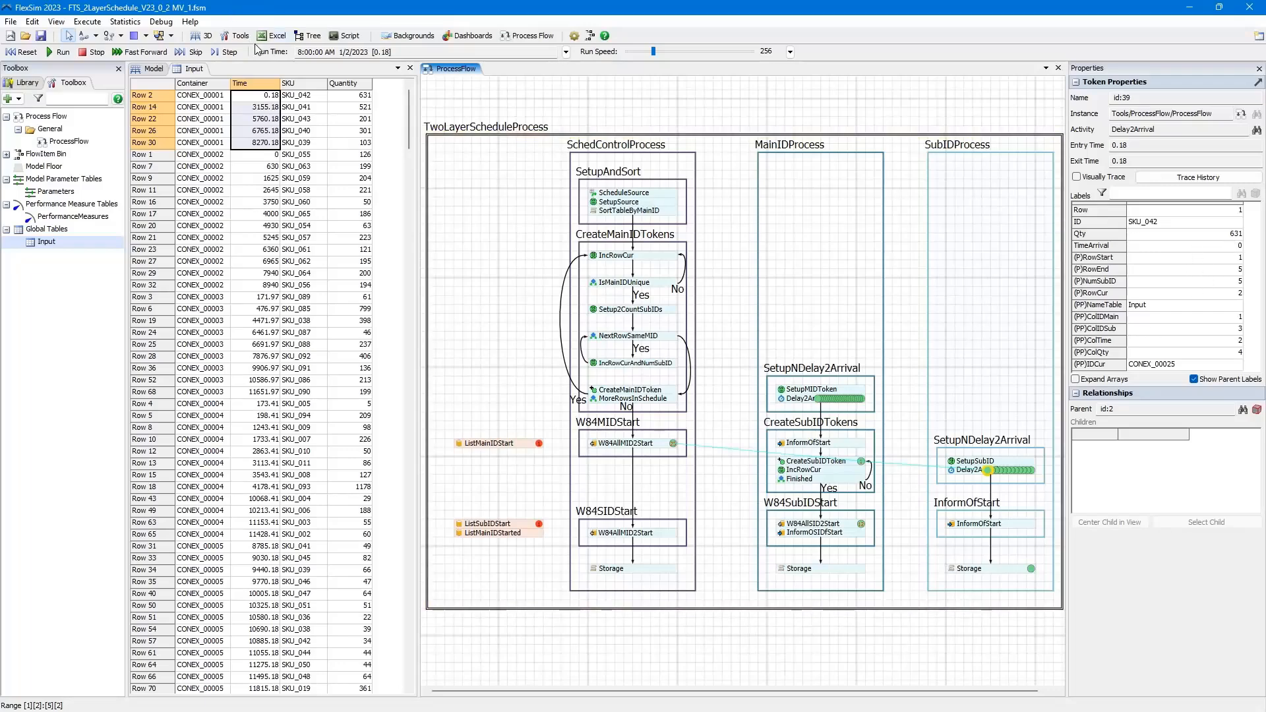
# - Step the simulation to create the second sub ID token, and compare its labels with the Row 14 arrival time in the Input table
pyautogui.click(232, 56)
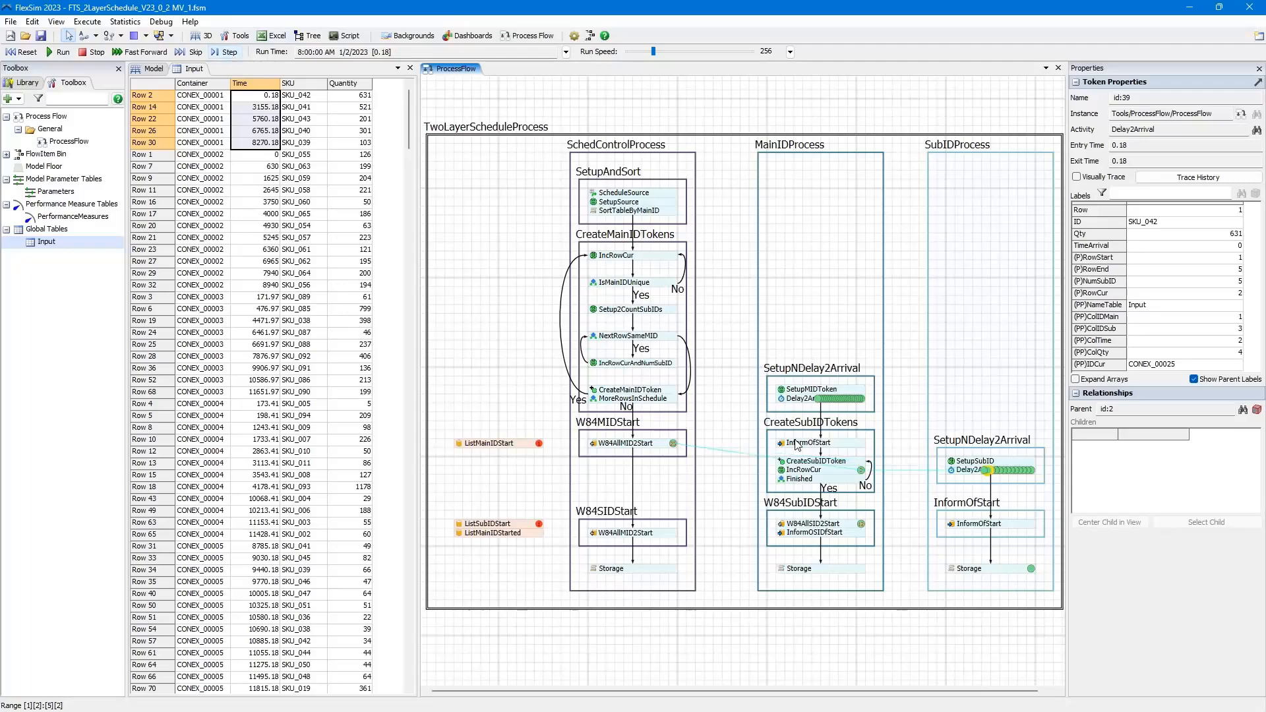
pyautogui.click(986, 472)
pyautogui.click(254, 113)
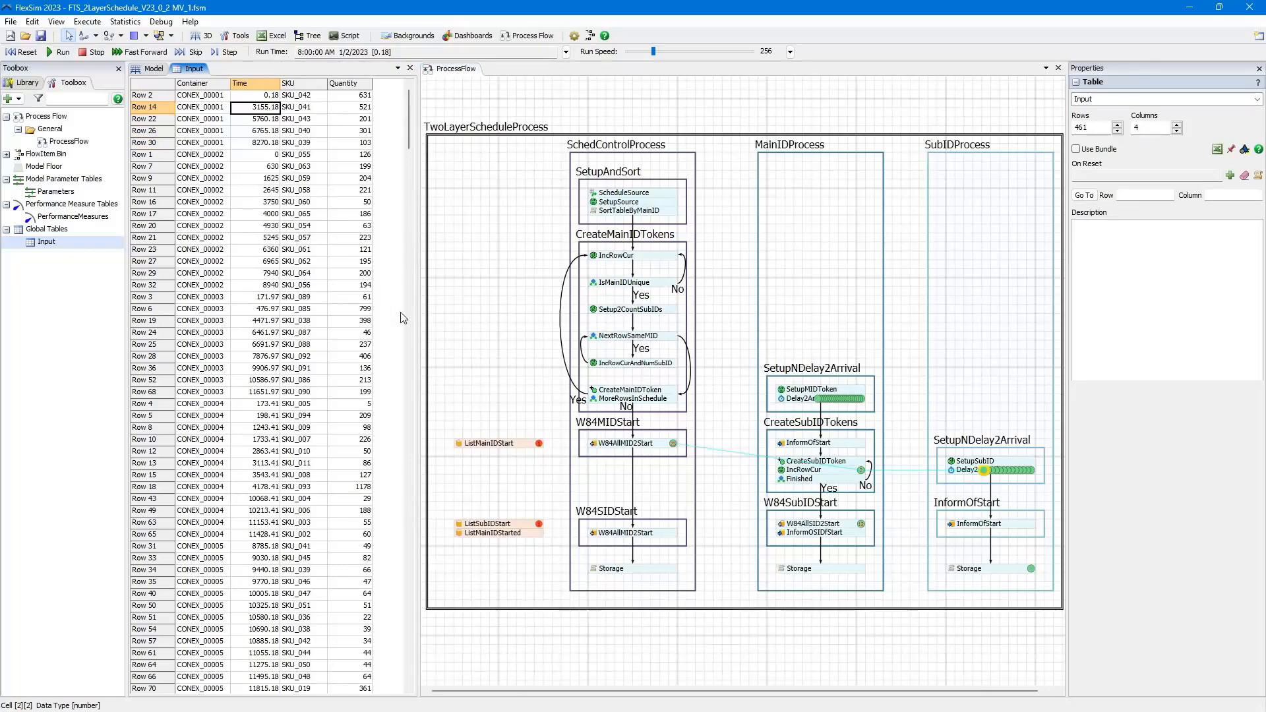
pyautogui.click(984, 472)
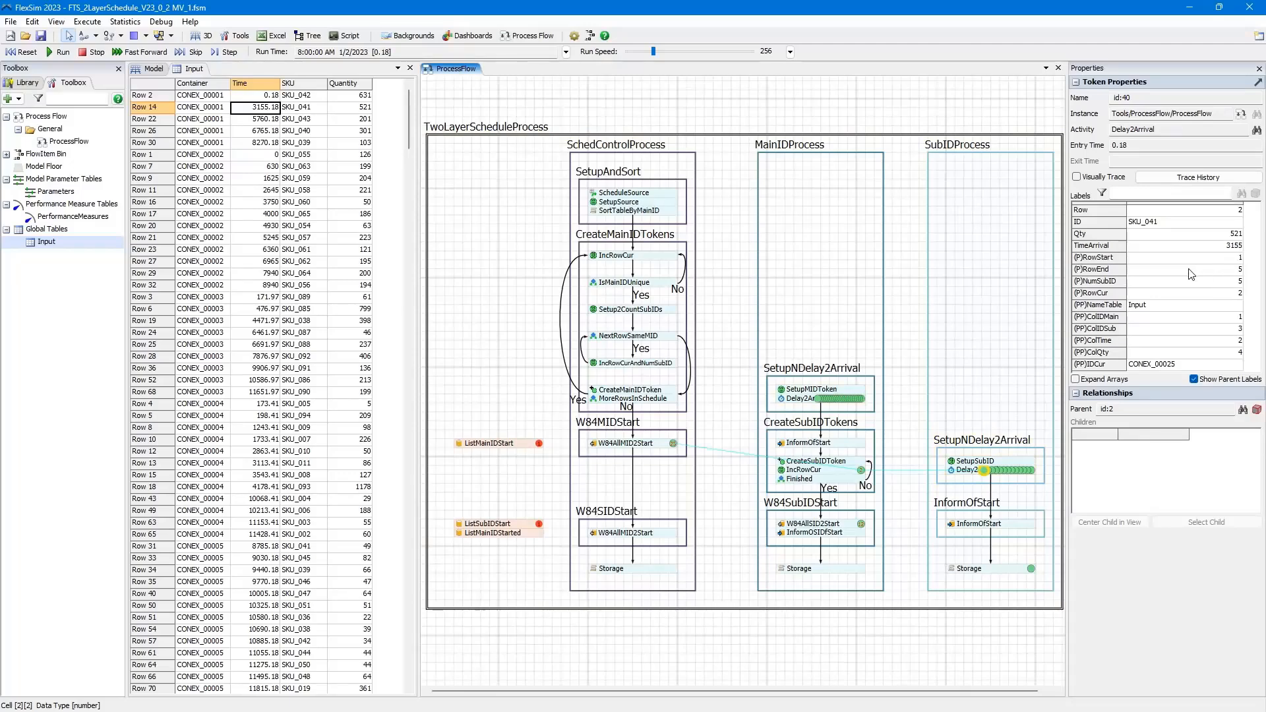
# - Step the simulation through the remaining CONEX_00001 sub ID tokens until the main ID token reaches W84AllSID2Start, and clear the token selection
pyautogui.click(224, 53)
pyautogui.click(223, 55)
pyautogui.click(222, 55)
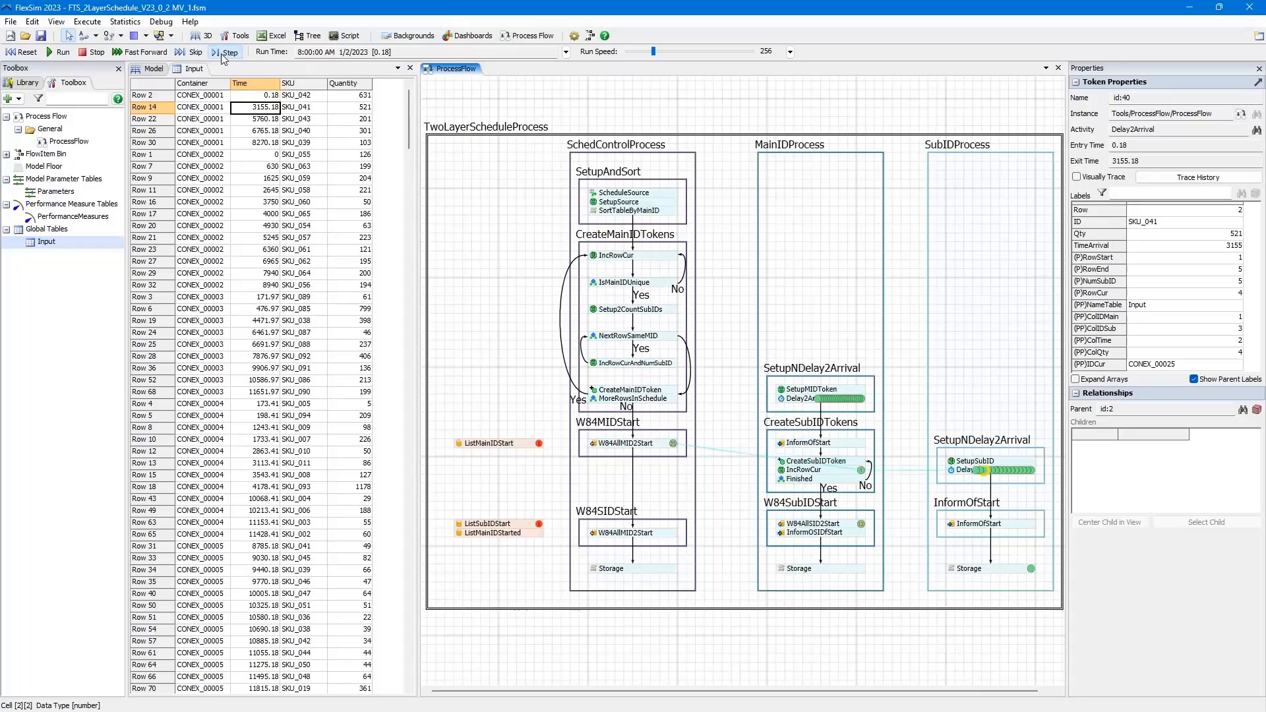
pyautogui.click(224, 53)
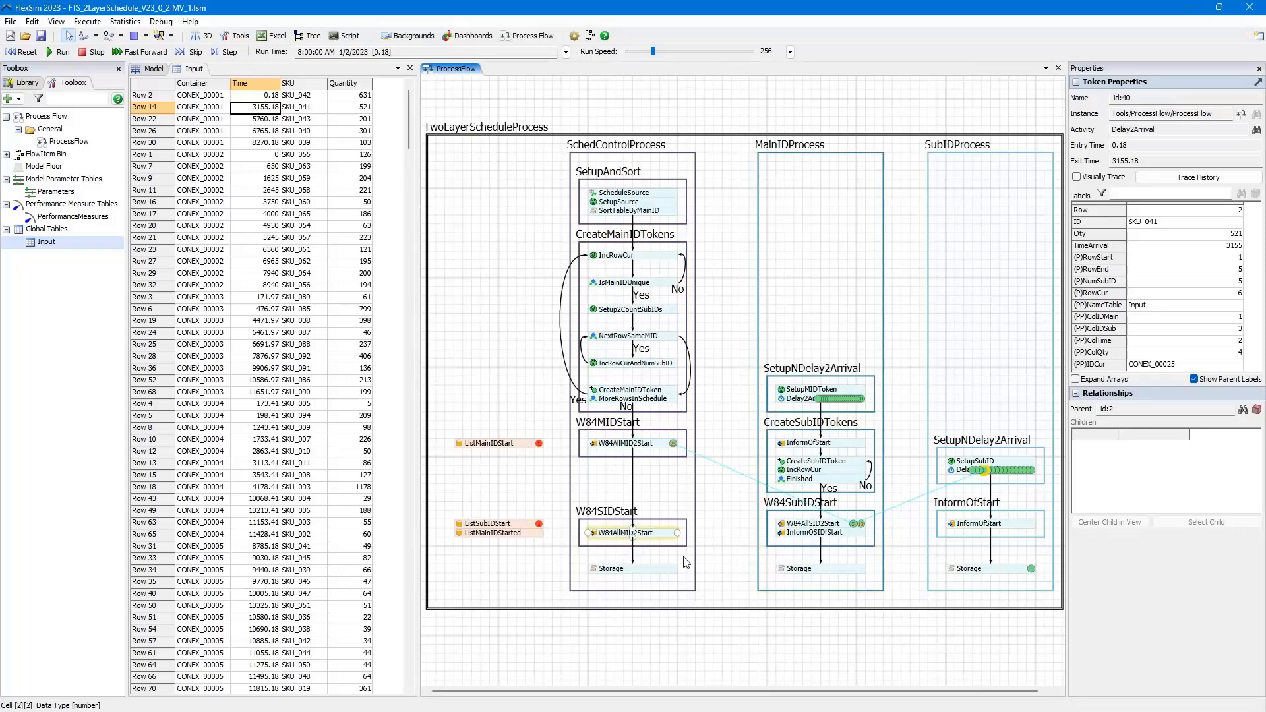
pyautogui.click(805, 587)
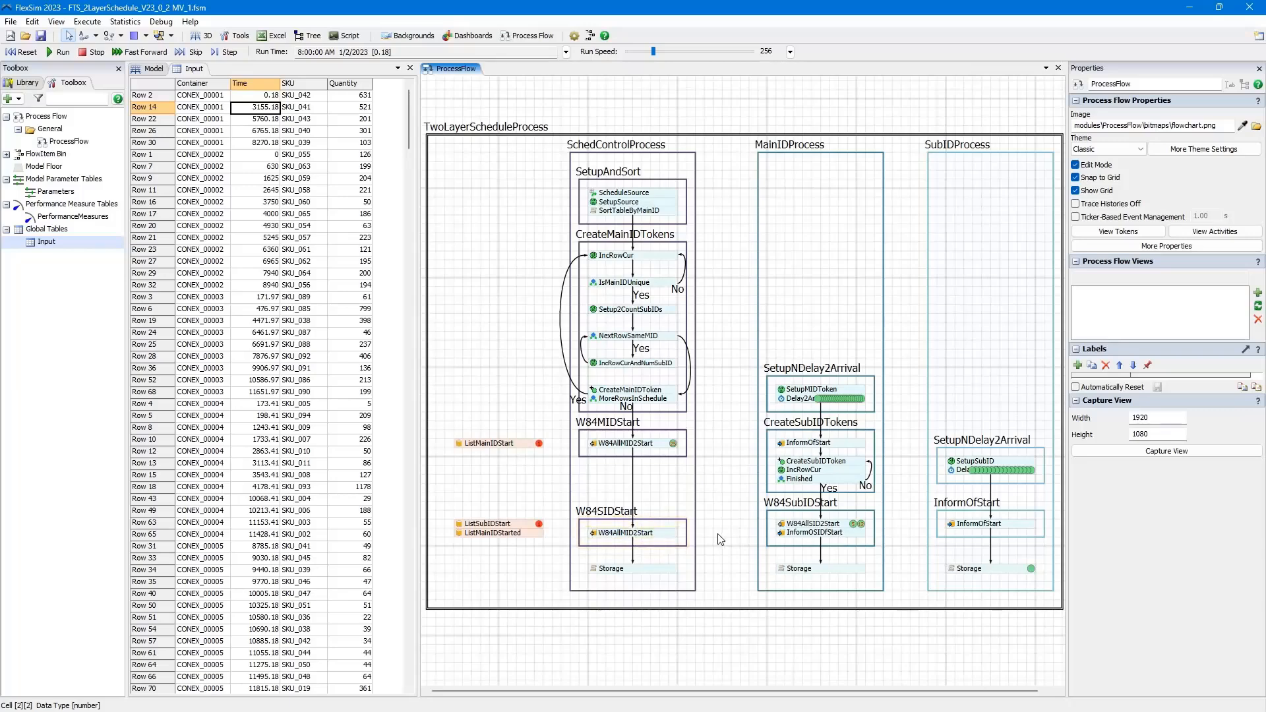
# - Inspect the list settings of W84AllMID2Start in SchedControlProcess and InformOfStart in MainIDProcess, and clear the selection
pyautogui.click(664, 451)
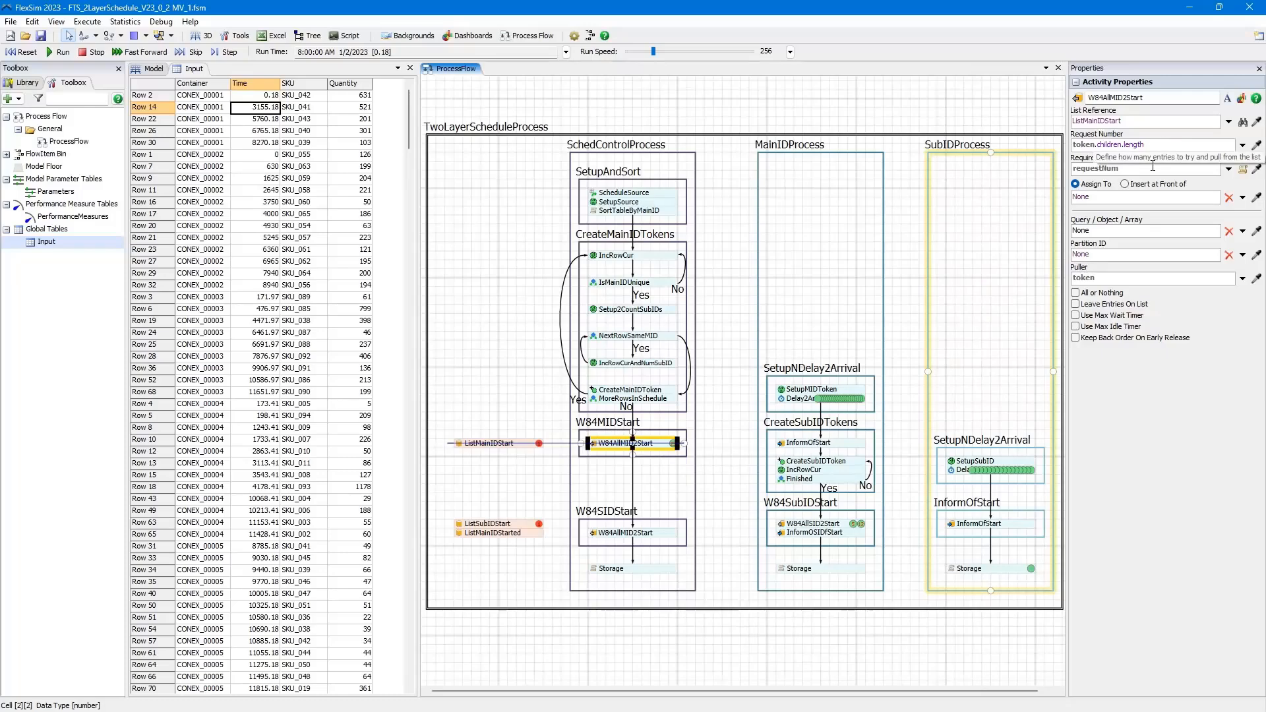
pyautogui.click(807, 443)
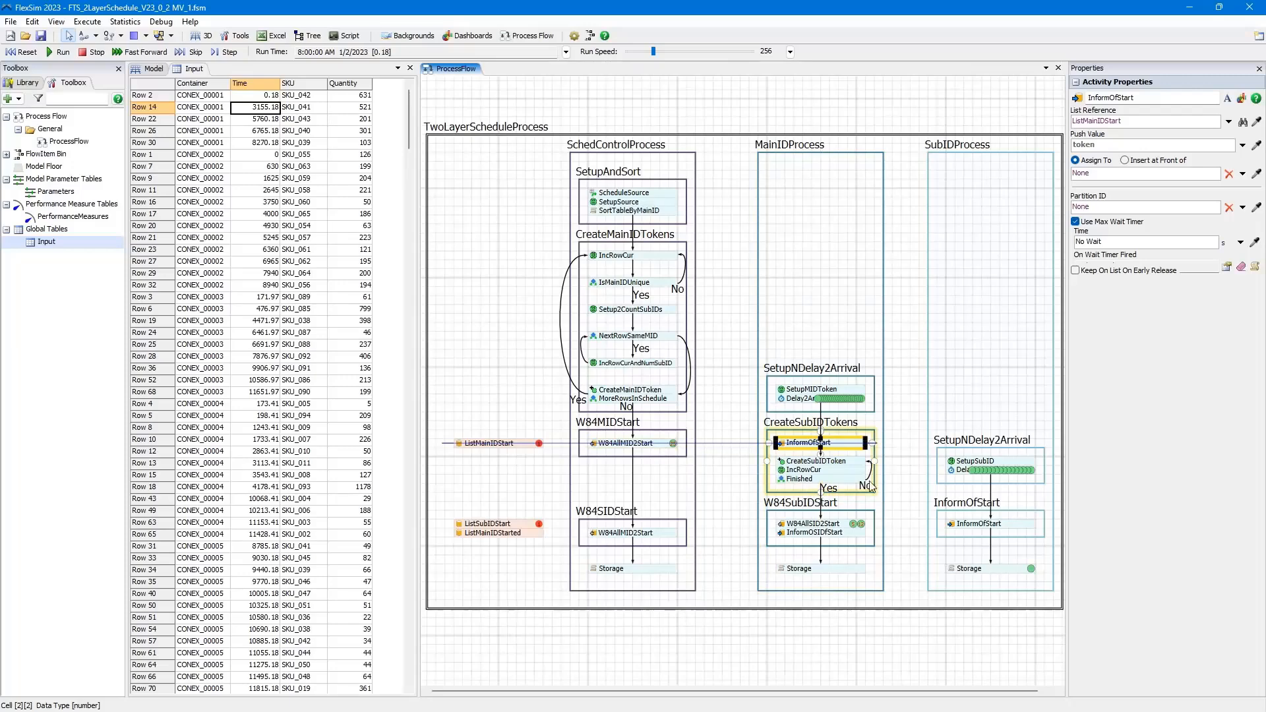
pyautogui.click(910, 453)
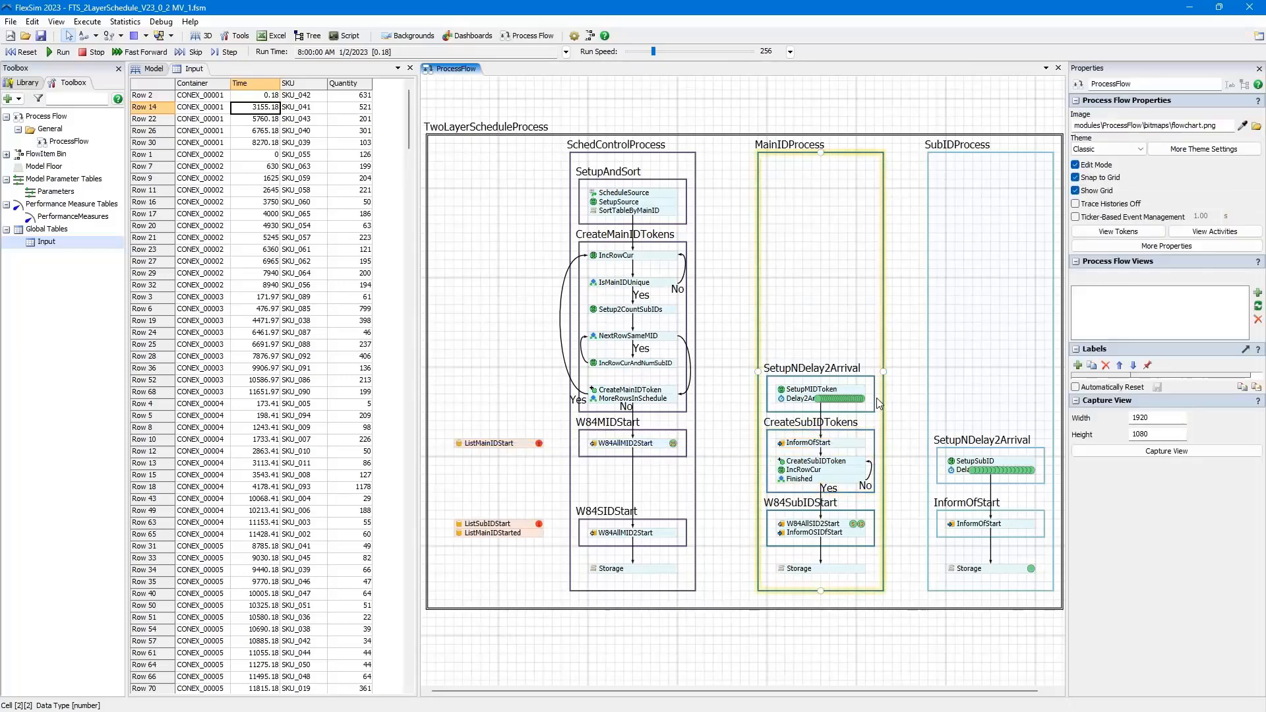
# - Compare the list reference and partition ID of W84AllSID2Start in MainIDProcess with those of InformOfStart in SubIDProcess
pyautogui.click(809, 530)
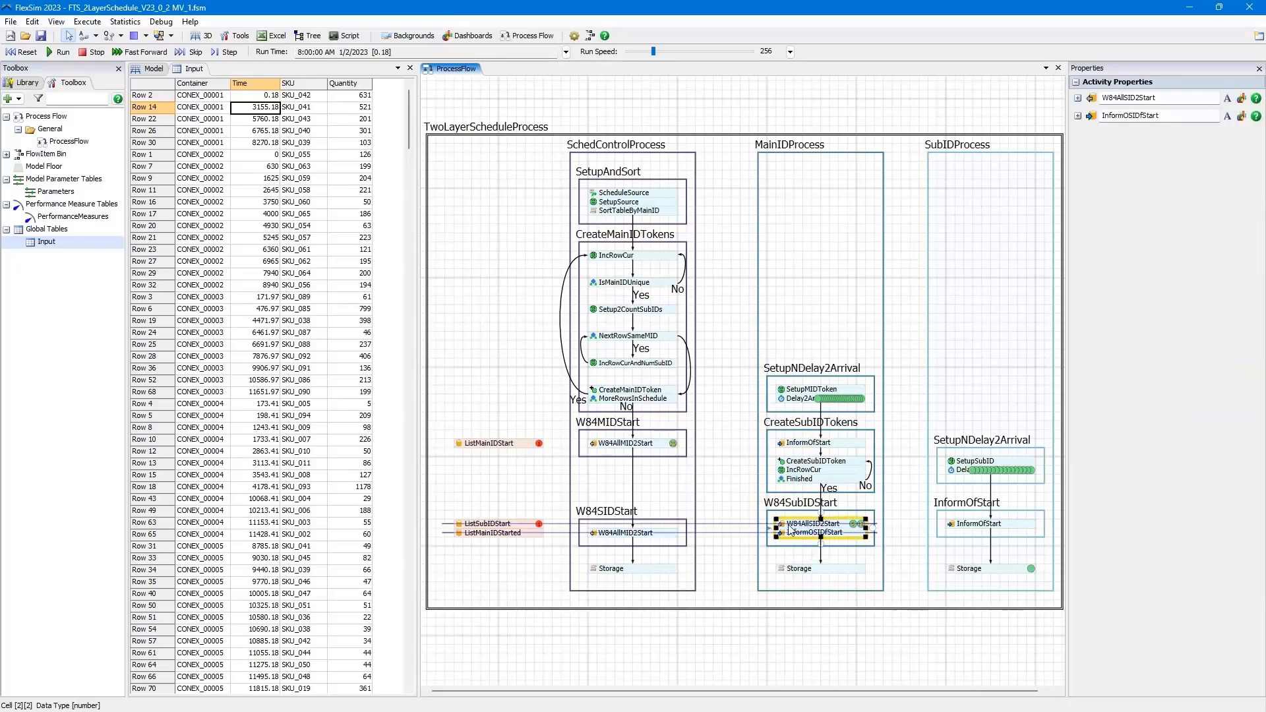
pyautogui.doubleClick(790, 527)
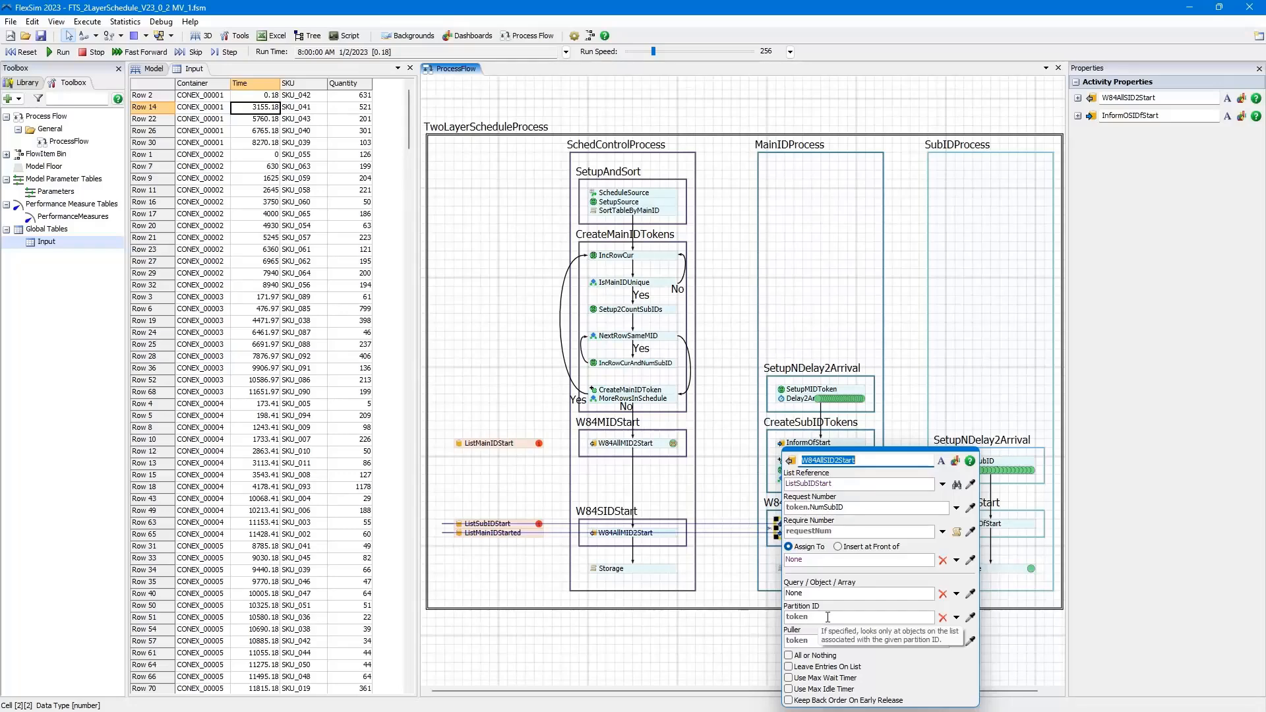
pyautogui.click(750, 552)
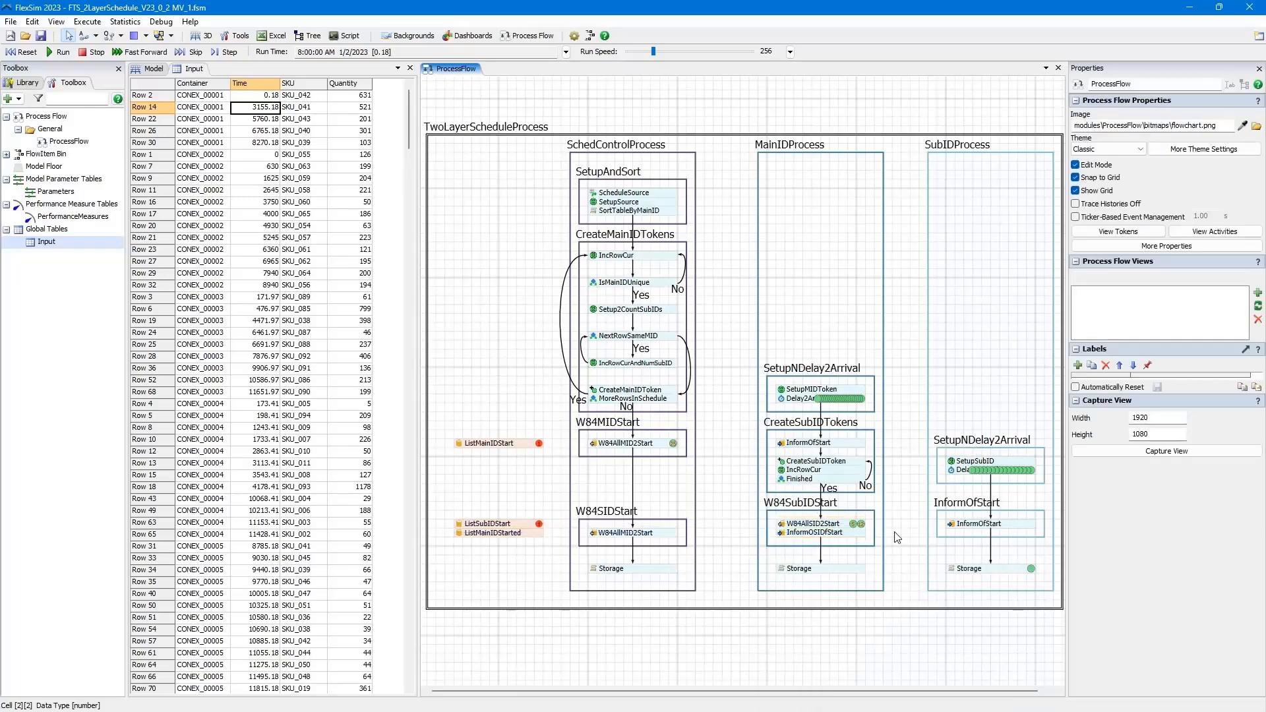
pyautogui.doubleClick(954, 525)
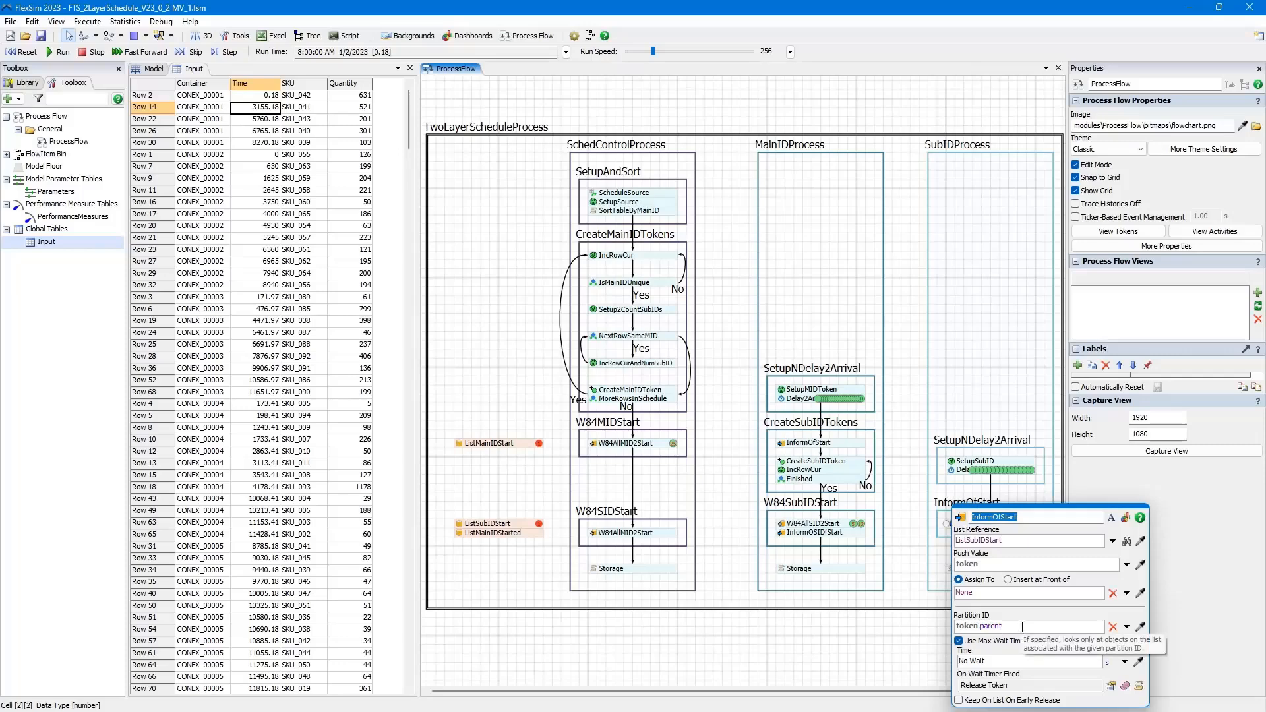
pyautogui.click(915, 507)
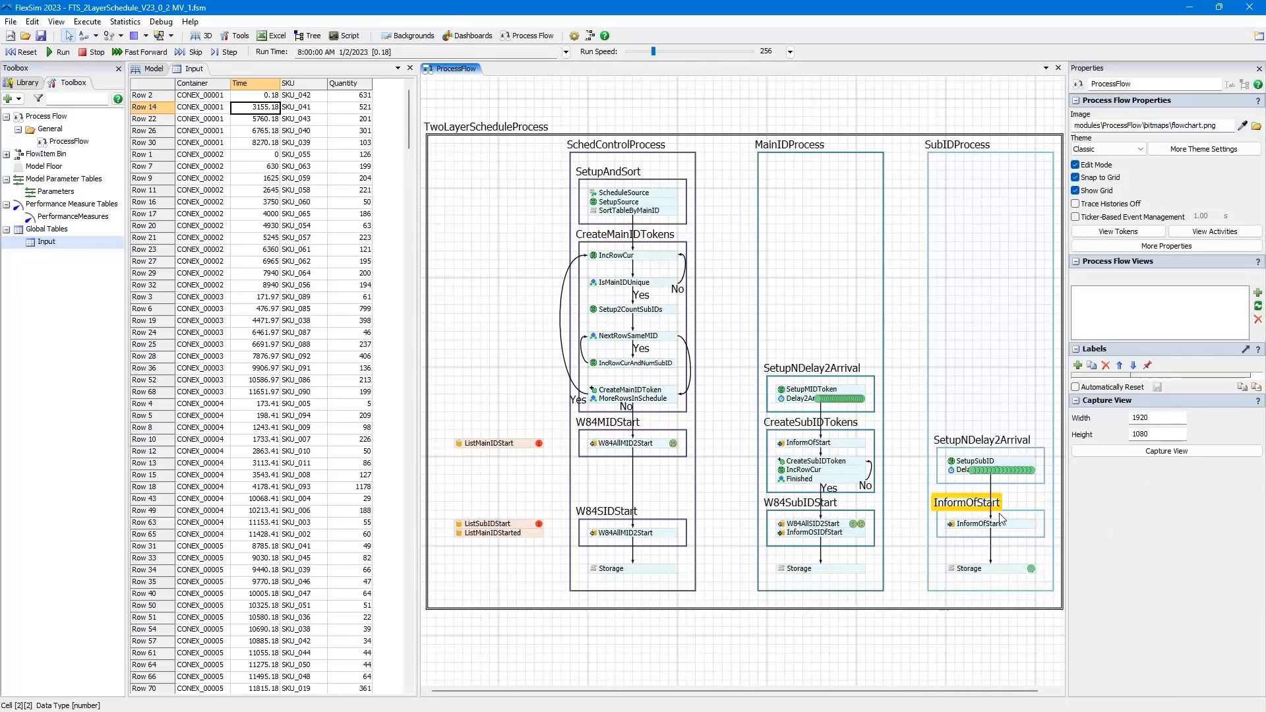